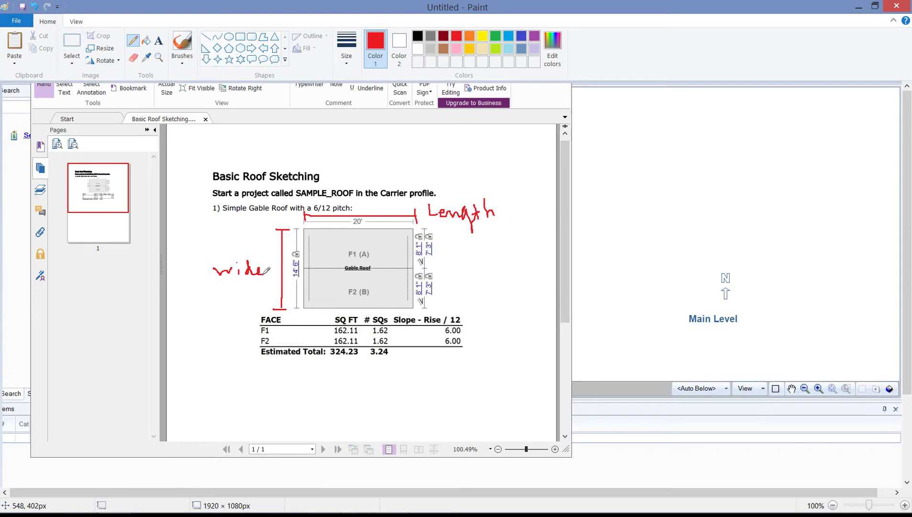
- Handwrite the red label "wide" beside the 14' 6" dimension of the roof
{"action": "mouse_move", "coordinate": [258, 262]}
{"action": "left_mouse_down"}
{"action": "mouse_move", "coordinate": [258, 273]}
{"action": "mouse_move", "coordinate": [274, 275]}
{"action": "mouse_move", "coordinate": [280, 264]}
{"action": "mouse_move", "coordinate": [285, 281]}
{"action": "left_mouse_up"}
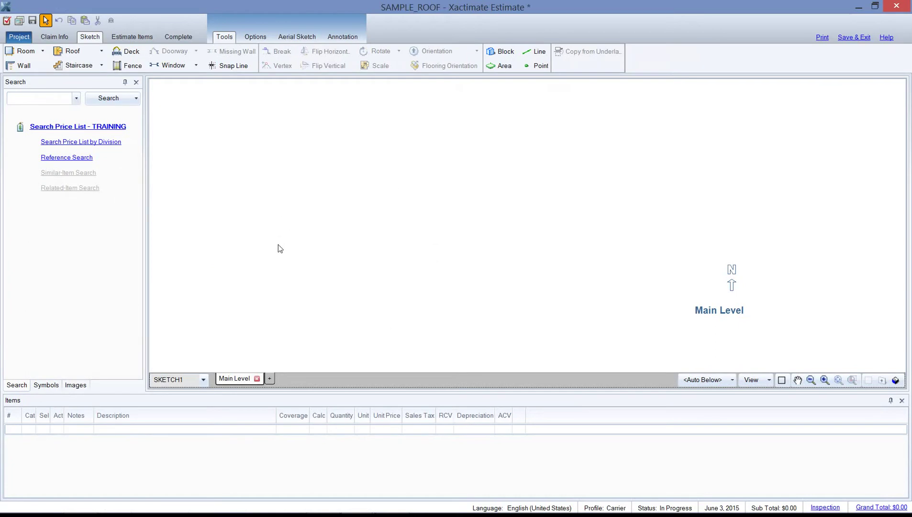
- Place a 12' by 12' gable roof on the Main Level sketch
{"action": "left_click", "coordinate": [78, 55]}
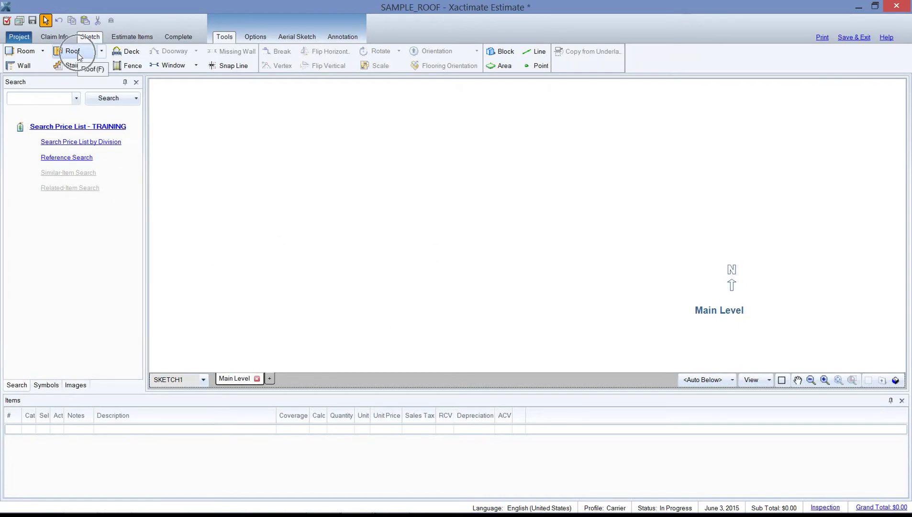
{"action": "left_click", "coordinate": [102, 51]}
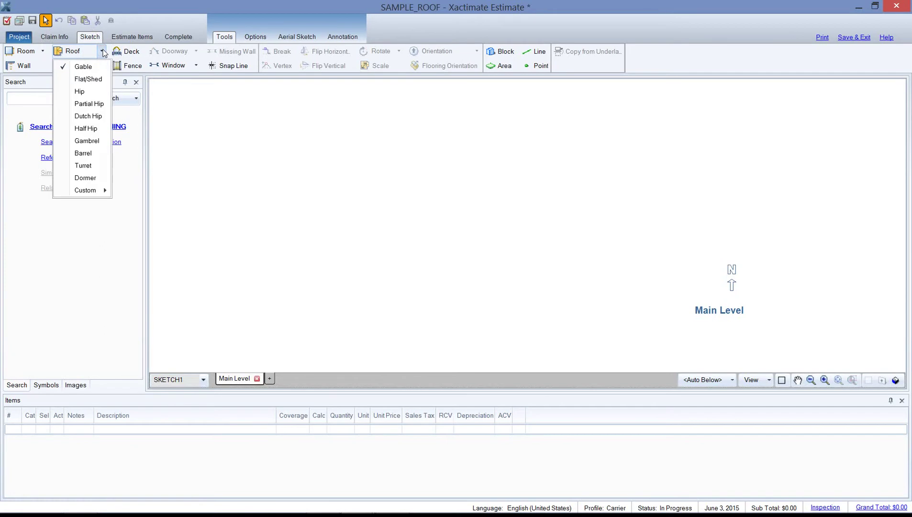
{"action": "left_click", "coordinate": [82, 67]}
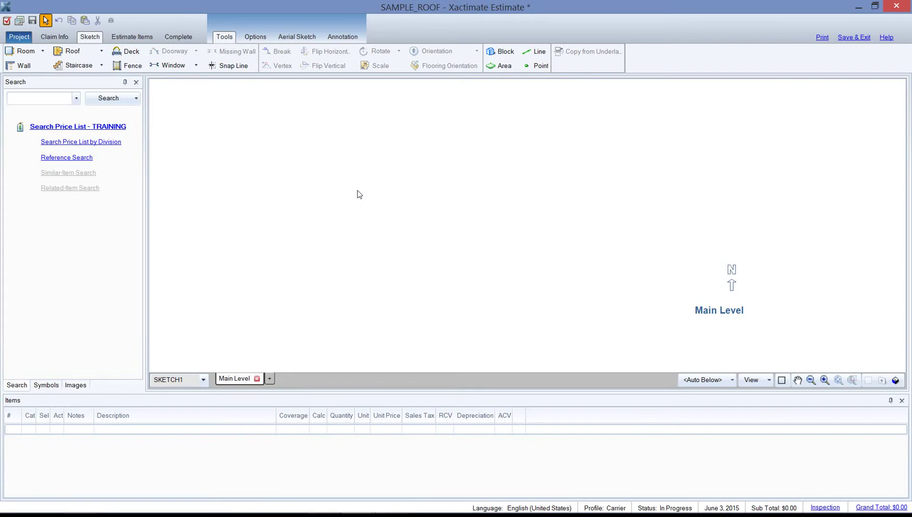
{"action": "left_click", "coordinate": [359, 193]}
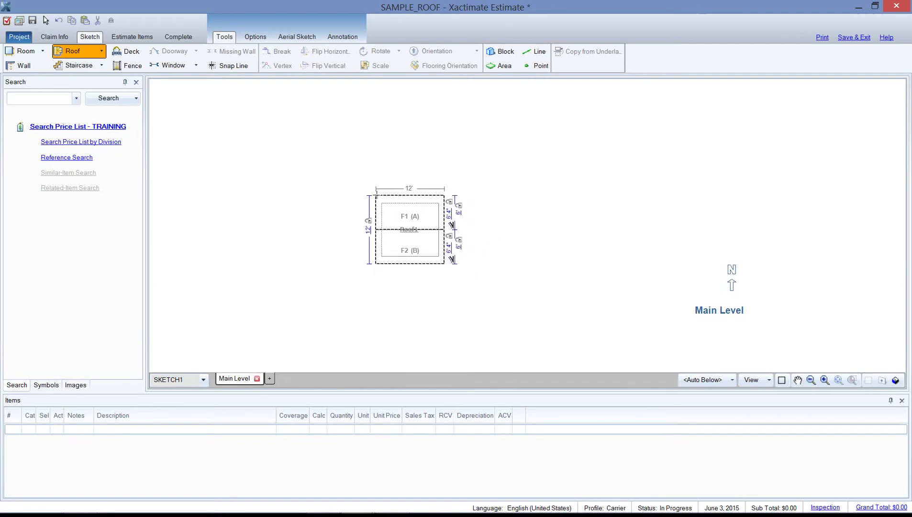
{"action": "left_click", "coordinate": [433, 218]}
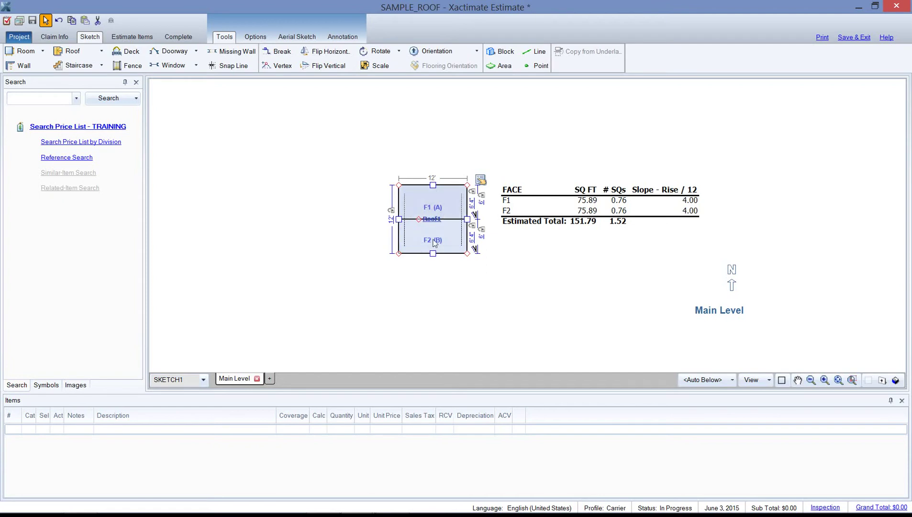
- Examine the roof's face area and slope table, then compare it with the target roof in Basic Roof Sketching.pdf in Foxit PhantomPDF
{"action": "left_click", "coordinate": [553, 224]}
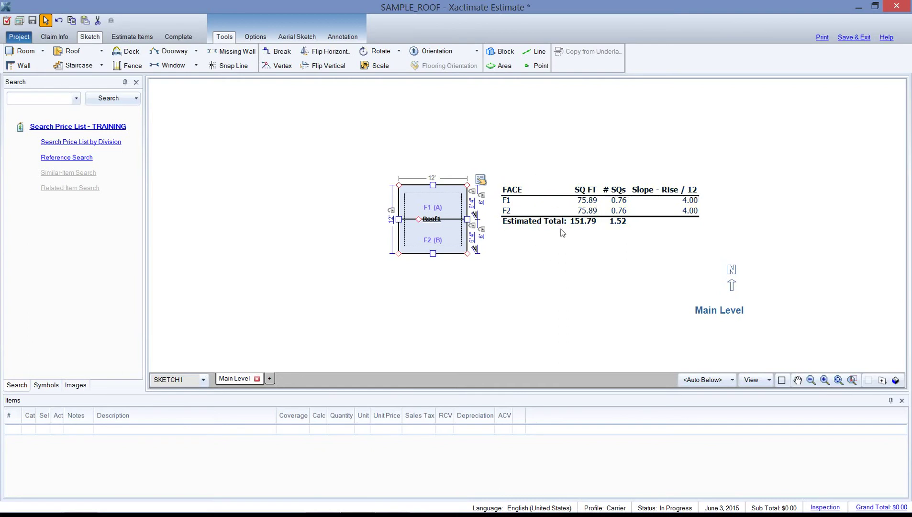
{"action": "left_click", "coordinate": [693, 211]}
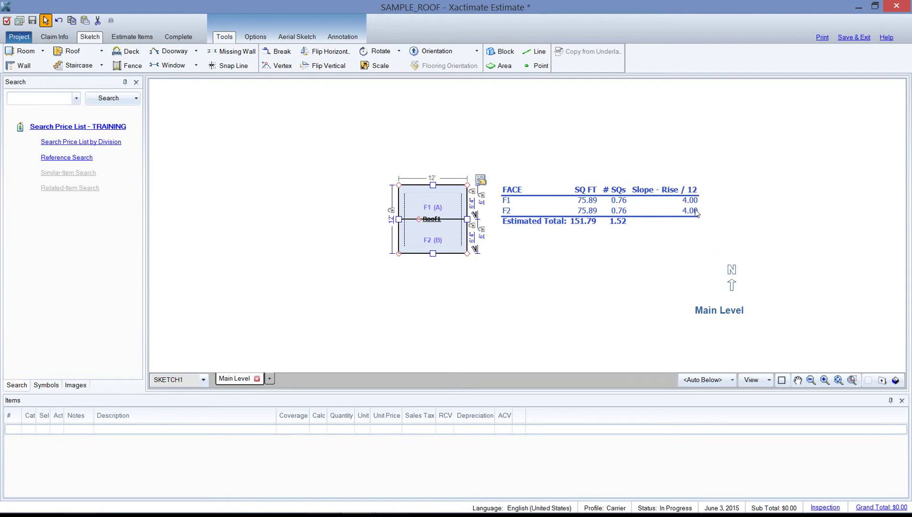
{"action": "left_click", "coordinate": [658, 230]}
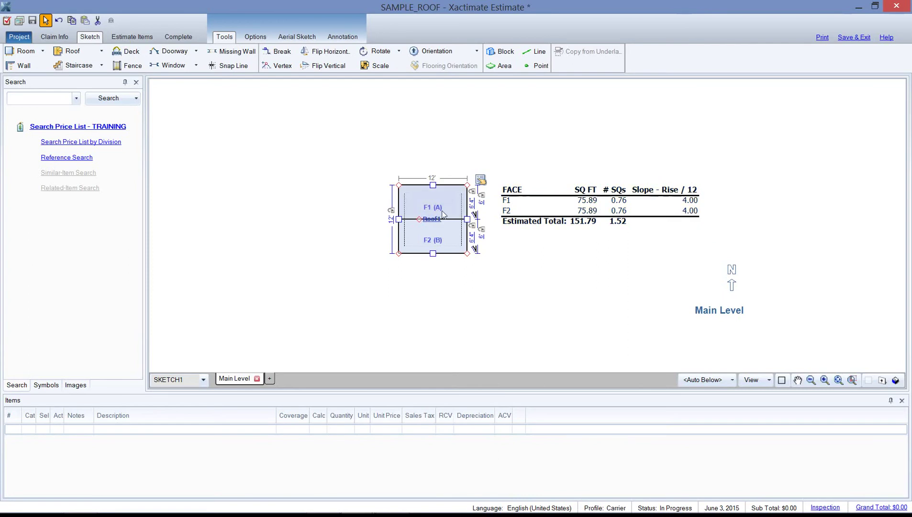
{"action": "left_click", "coordinate": [393, 507]}
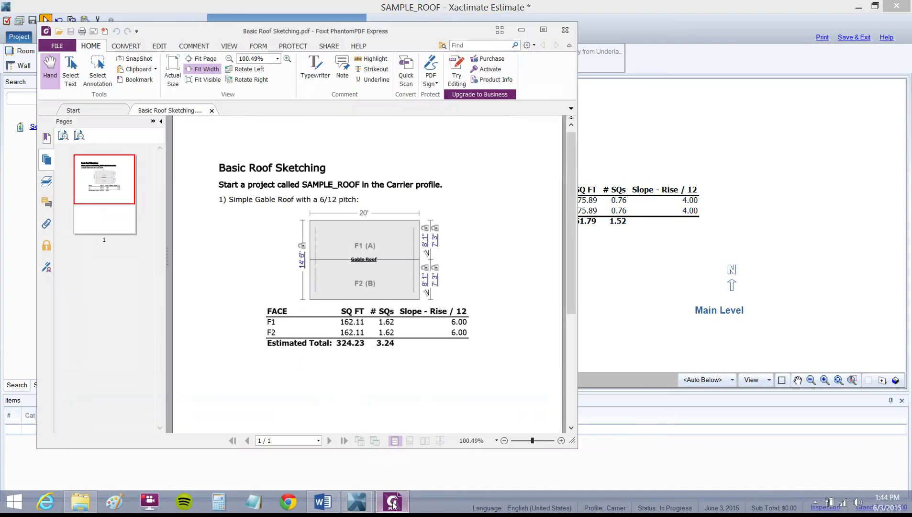
{"action": "left_click", "coordinate": [462, 332]}
{"action": "left_click", "coordinate": [461, 332]}
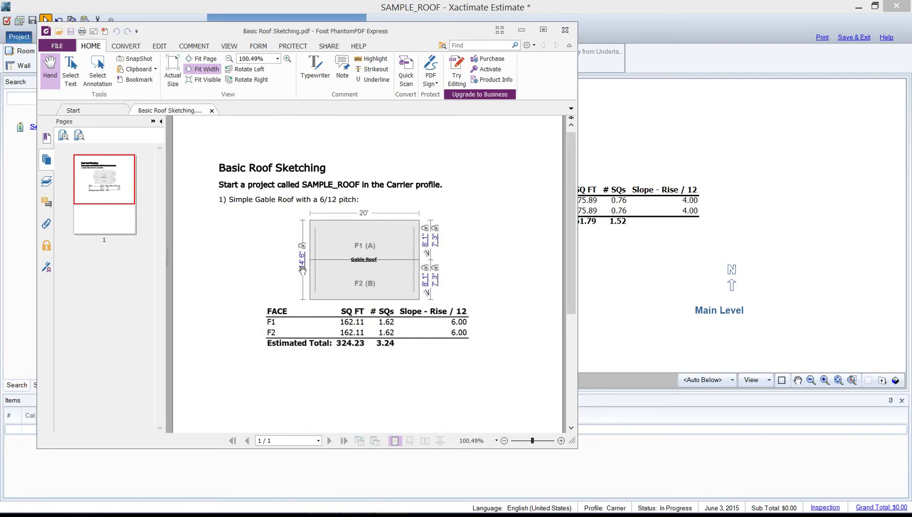
{"action": "left_click", "coordinate": [522, 30]}
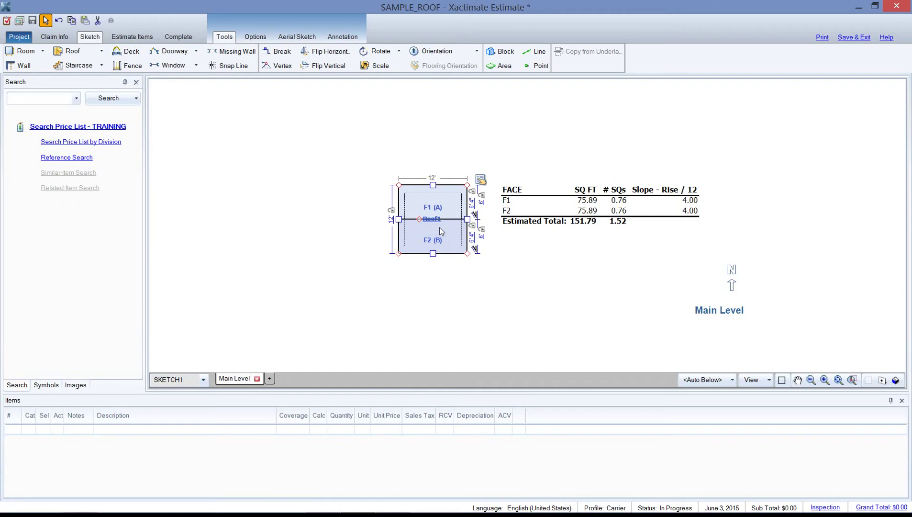
{"action": "left_click", "coordinate": [481, 181]}
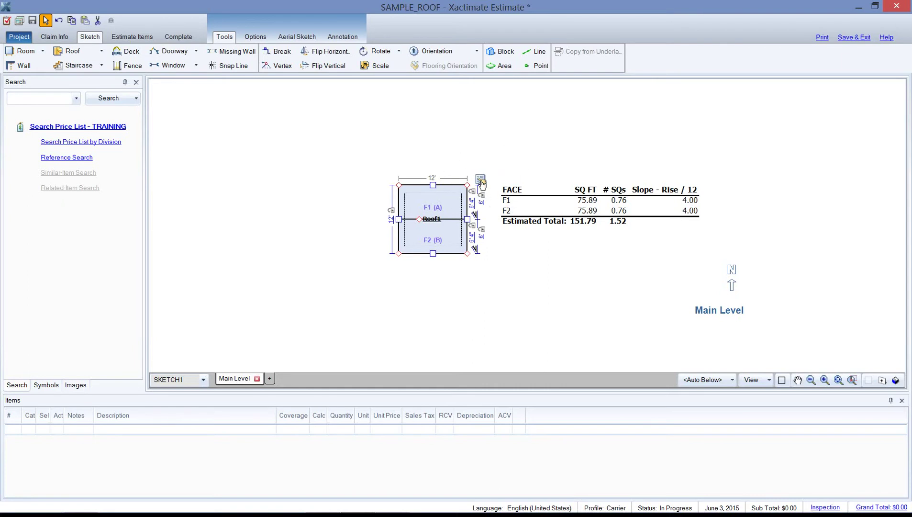
{"action": "left_click", "coordinate": [481, 182]}
{"action": "left_click", "coordinate": [481, 181]}
{"action": "left_click", "coordinate": [481, 181]}
{"action": "left_click", "coordinate": [481, 181]}
{"action": "left_click", "coordinate": [481, 181]}
{"action": "left_click", "coordinate": [525, 288]}
{"action": "left_click", "coordinate": [525, 287]}
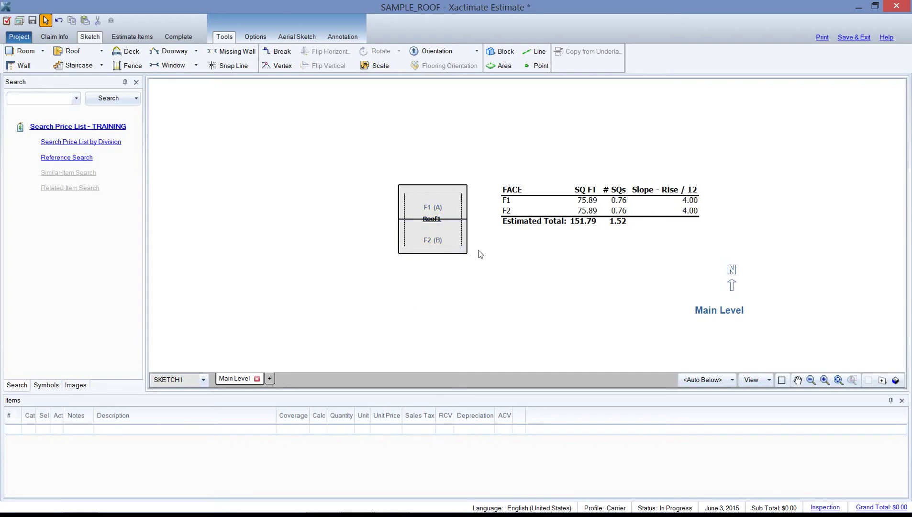
- Select the whole roof, open its properties and rename it Gable
{"action": "left_click", "coordinate": [458, 207]}
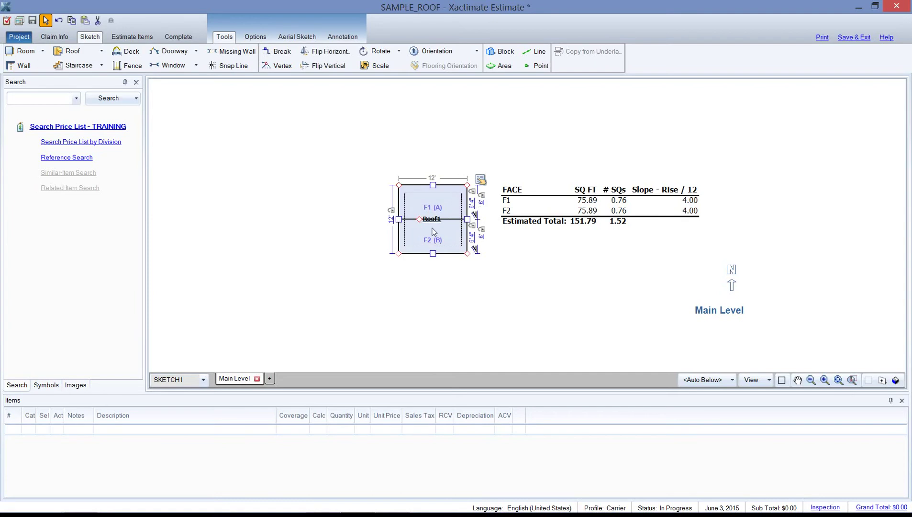
{"action": "left_click", "coordinate": [393, 348]}
{"action": "left_click_drag", "start_coordinate": [337, 153], "coordinate": [513, 313]}
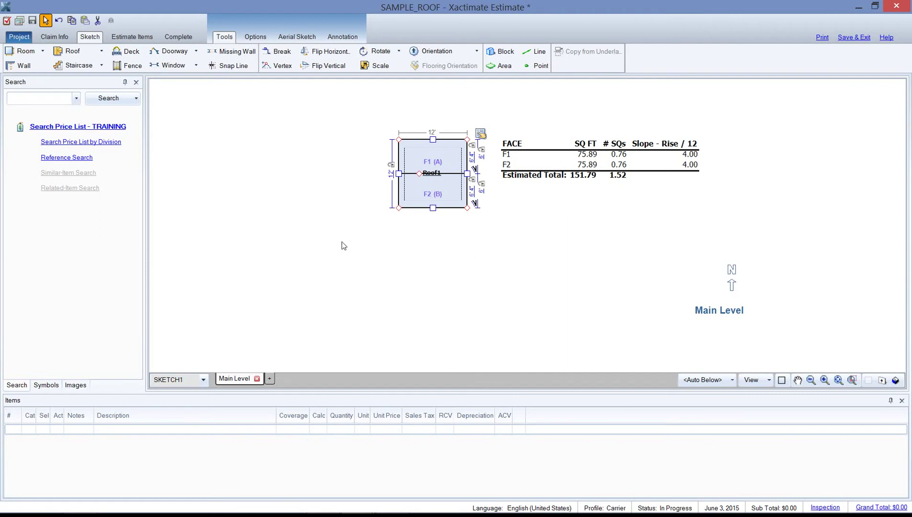
{"action": "left_click_drag", "start_coordinate": [345, 102], "coordinate": [508, 258]}
{"action": "left_click", "coordinate": [481, 138]}
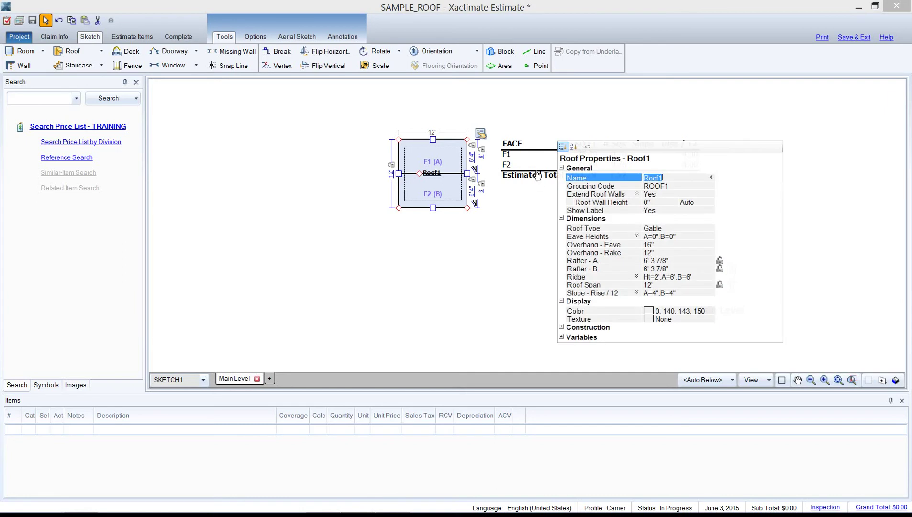
{"action": "type", "text": "Gable"}
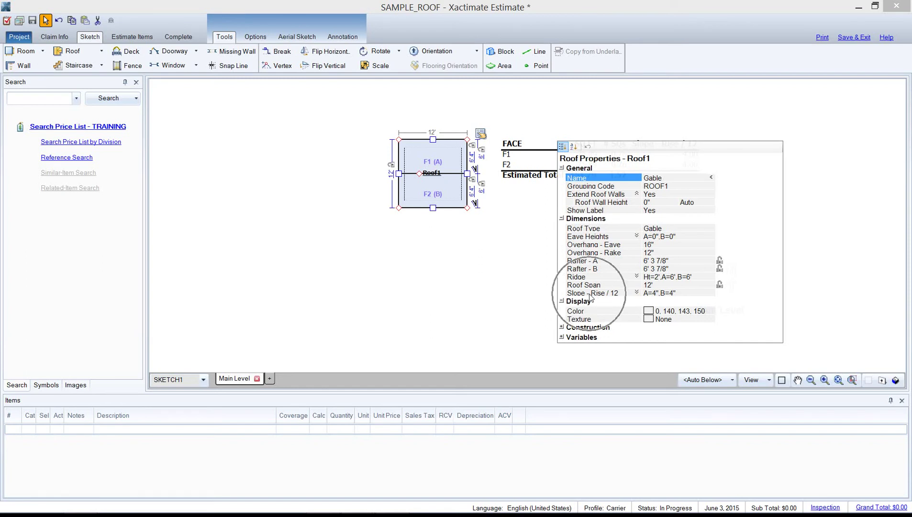
- Review the roof's dimension properties and expand its Construction and Variables groups
{"action": "left_click", "coordinate": [562, 219]}
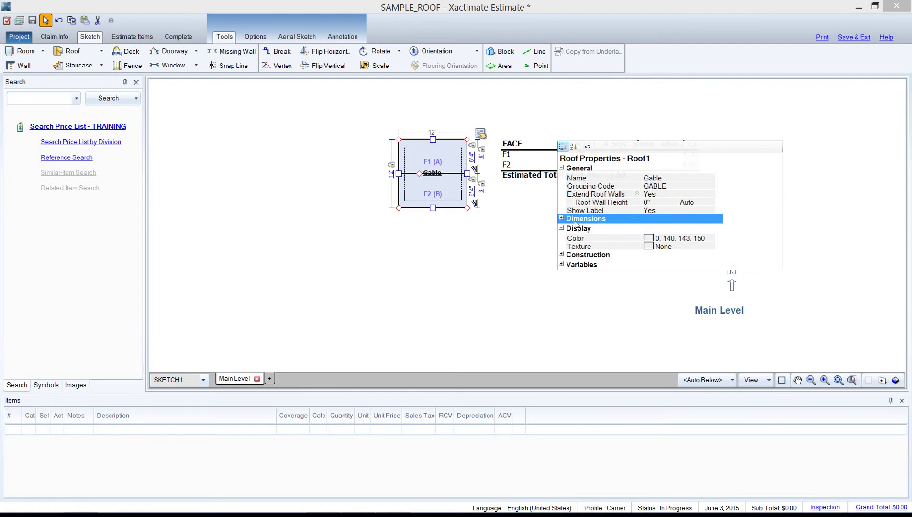
{"action": "left_click", "coordinate": [562, 219]}
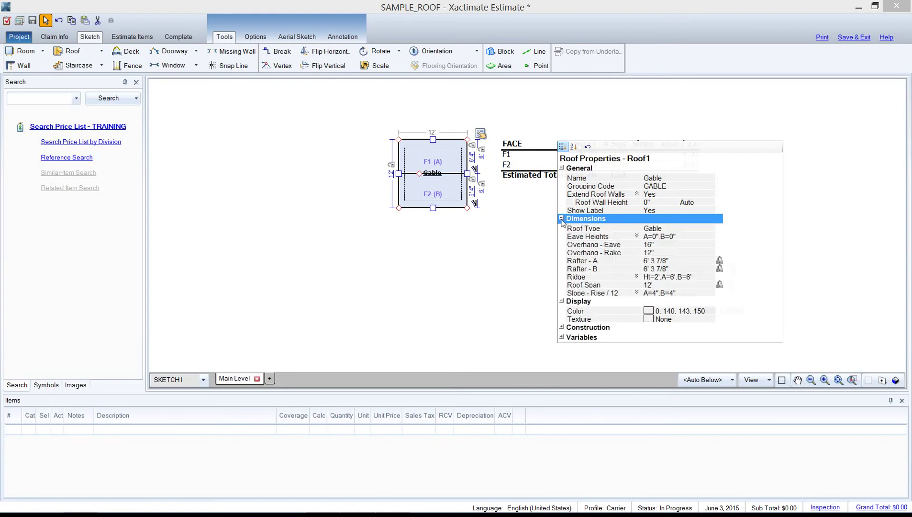
{"action": "left_click", "coordinate": [562, 328]}
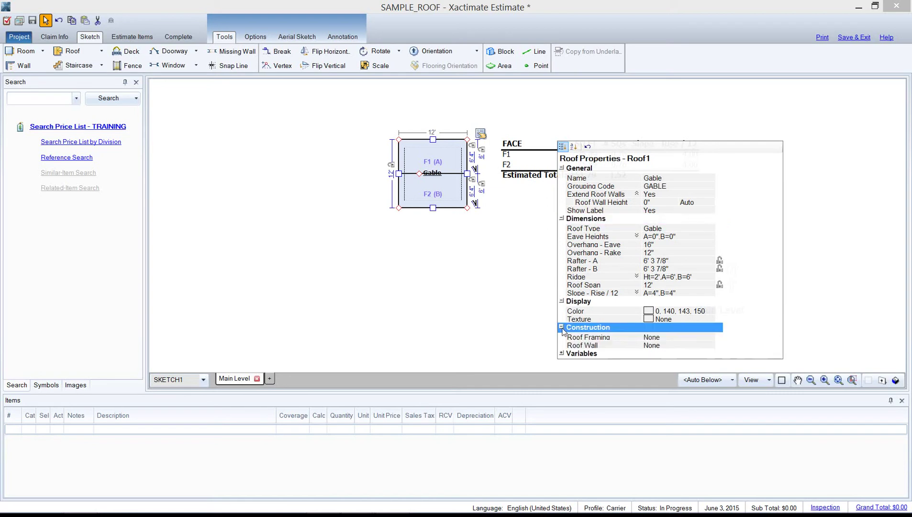
{"action": "left_click", "coordinate": [562, 354]}
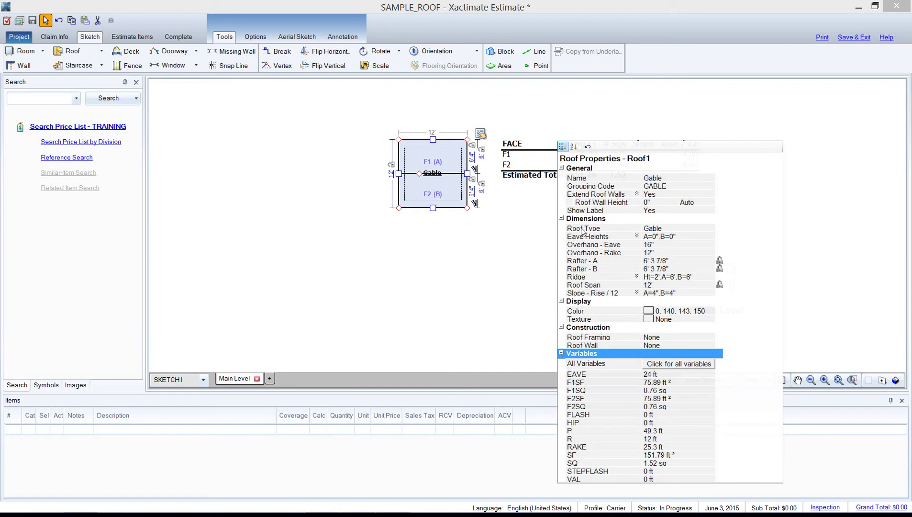
- Set the slope rise per 12 of roof faces A and B to 6" and close the roof properties
{"action": "double_click", "coordinate": [618, 293]}
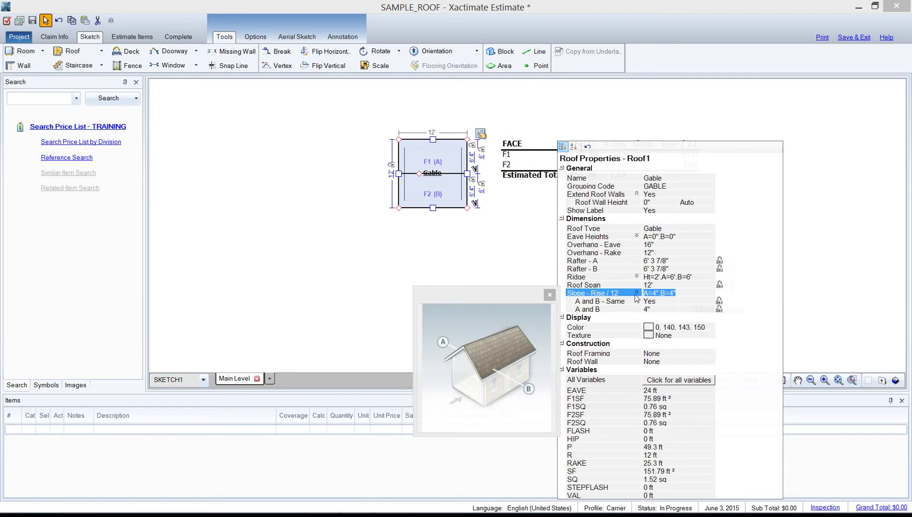
{"action": "left_click", "coordinate": [636, 293]}
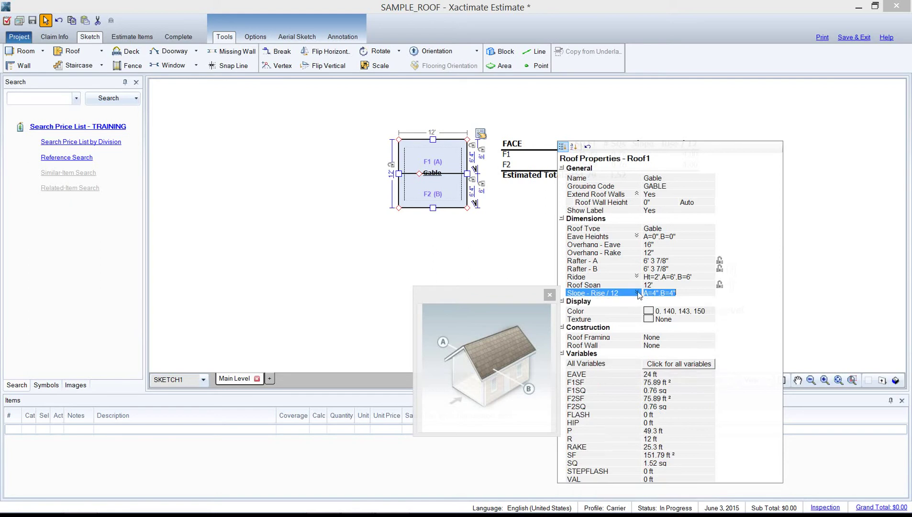
{"action": "left_click", "coordinate": [637, 293]}
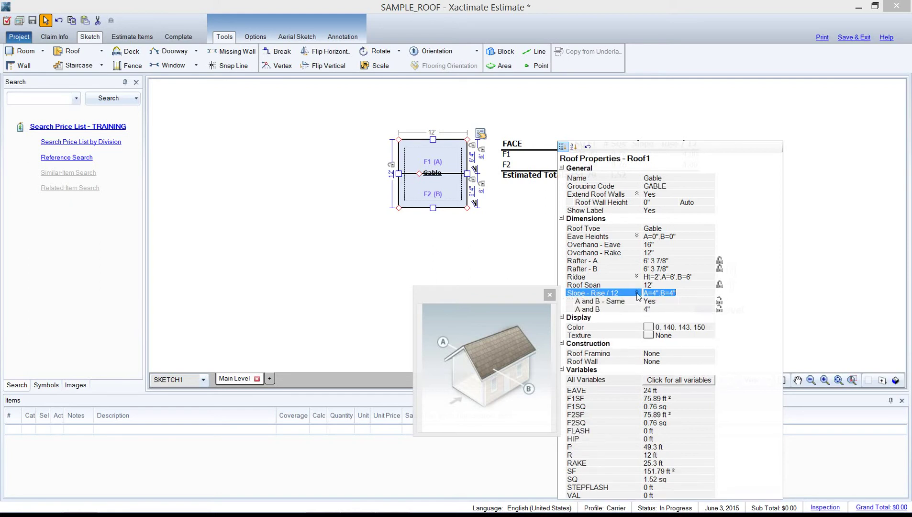
{"action": "left_click", "coordinate": [656, 309]}
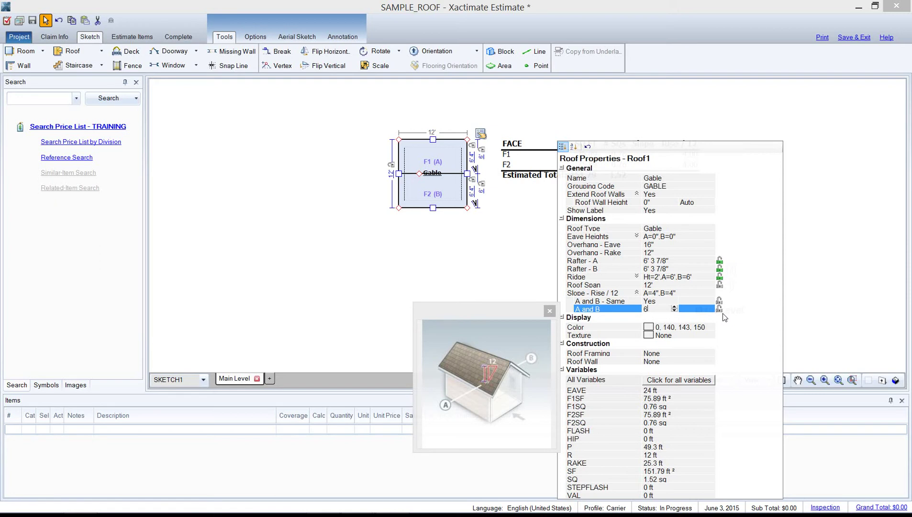
{"action": "left_click", "coordinate": [722, 286]}
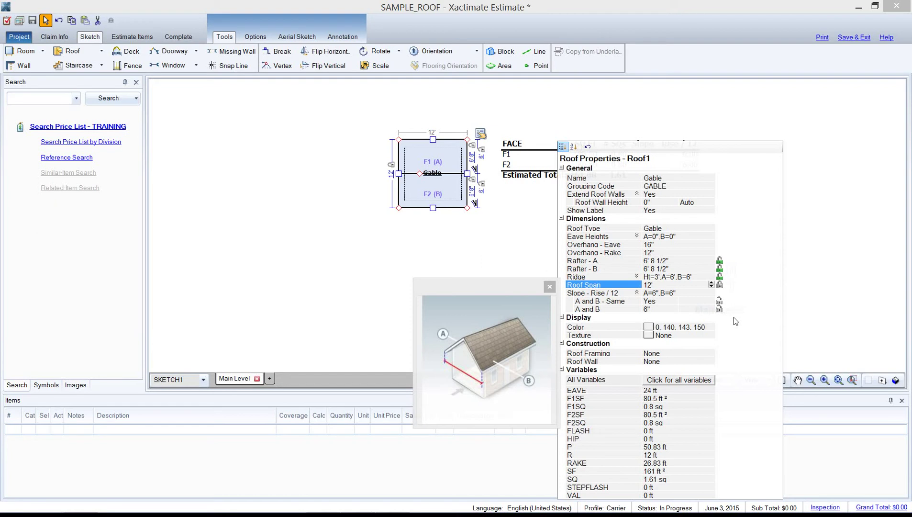
{"action": "left_click", "coordinate": [720, 300]}
{"action": "left_click", "coordinate": [719, 309]}
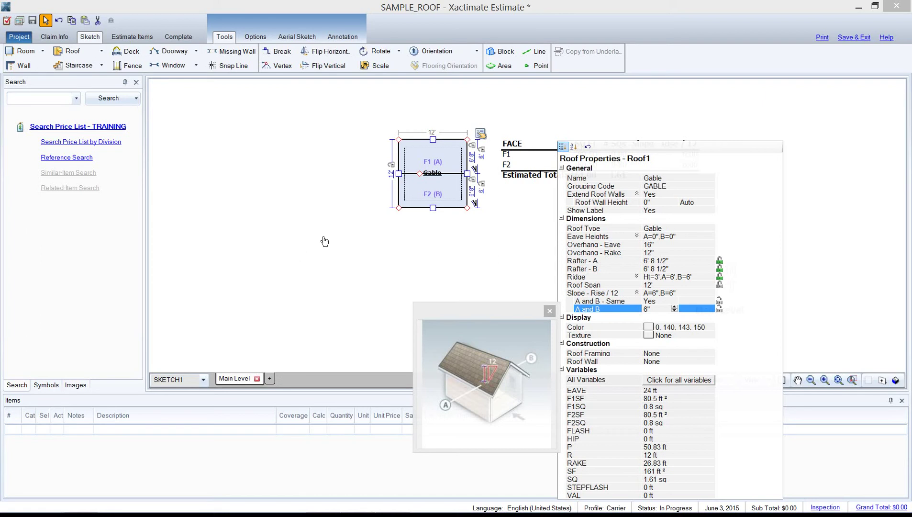
{"action": "left_click", "coordinate": [308, 225]}
{"action": "left_click_drag", "start_coordinate": [325, 106], "coordinate": [495, 255]}
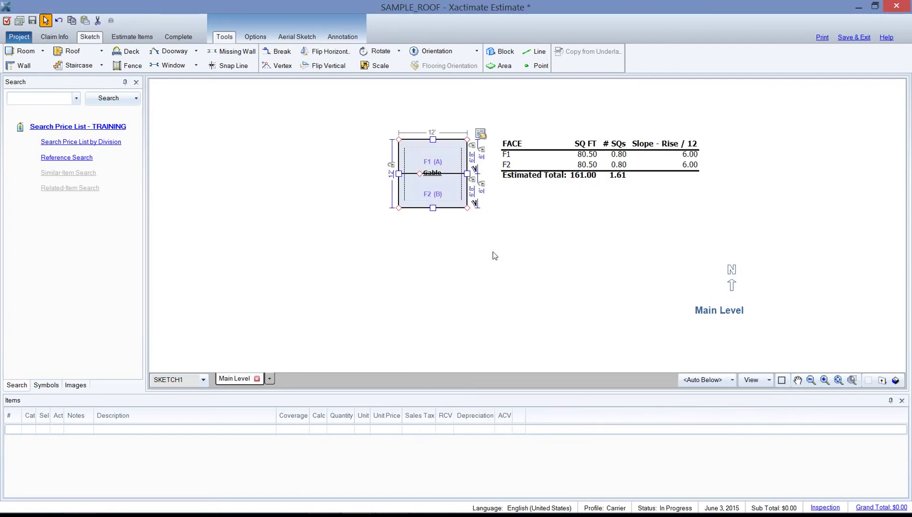
- Delete the face area and slope table beside the gable roof
{"action": "left_click", "coordinate": [706, 166]}
{"action": "left_click", "coordinate": [706, 165]}
{"action": "left_click", "coordinate": [706, 166]}
{"action": "left_click", "coordinate": [703, 166]}
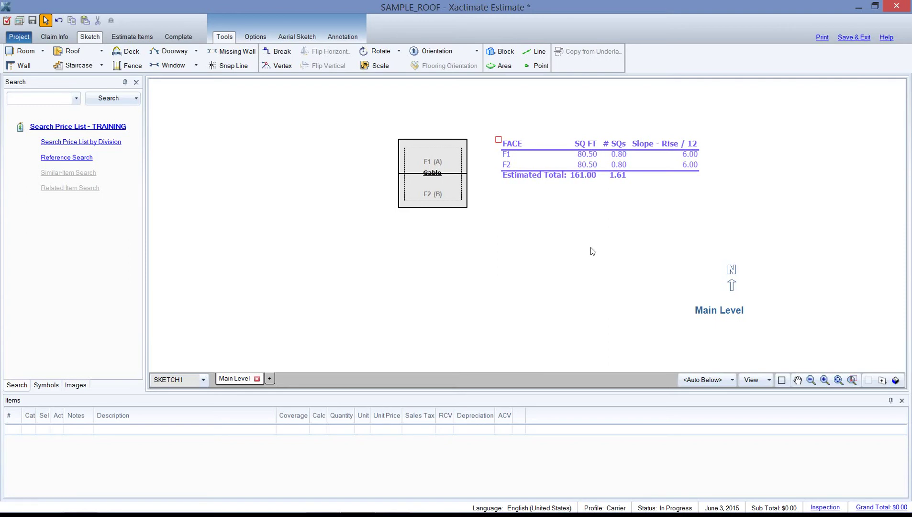
{"action": "key", "text": "Delete"}
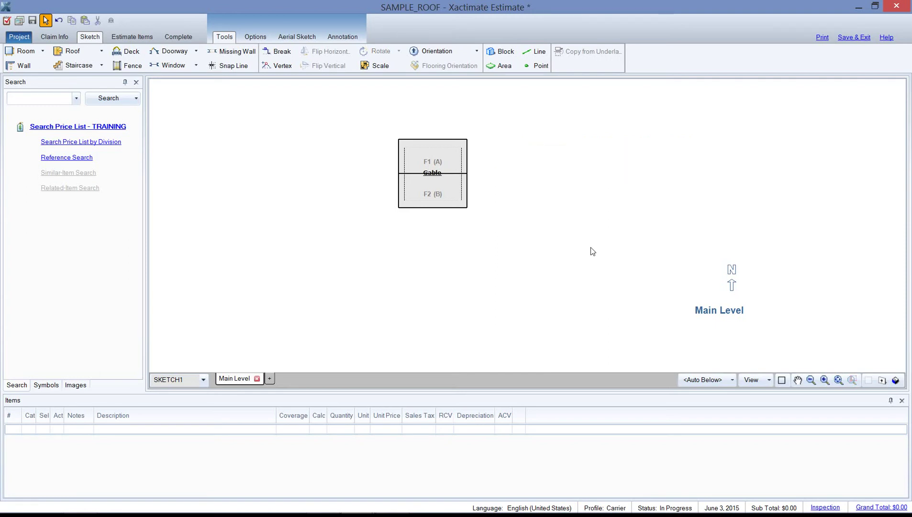
- Select the gable roof and enlarge the sketch area by closing the Search, Symbols and Images panes
{"action": "left_click", "coordinate": [433, 180]}
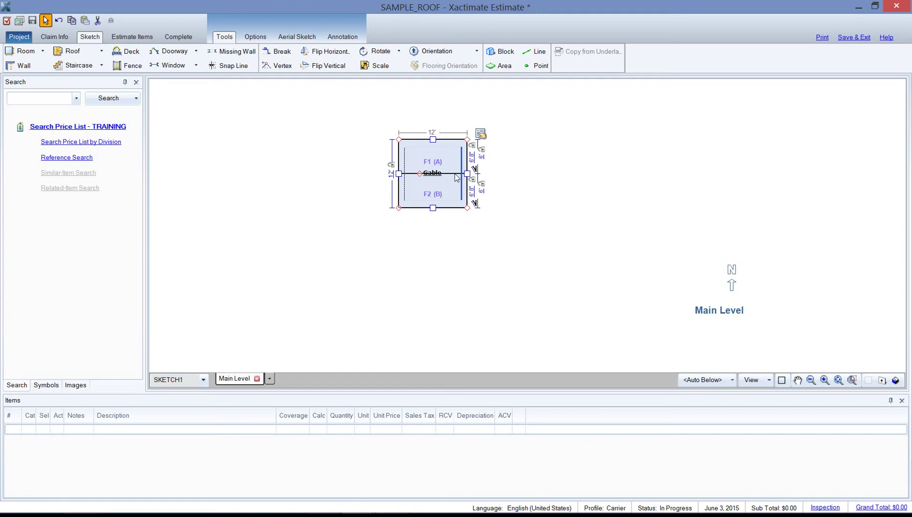
{"action": "scroll", "coordinate": [455, 178], "scroll_direction": "up", "scroll_amount": 3}
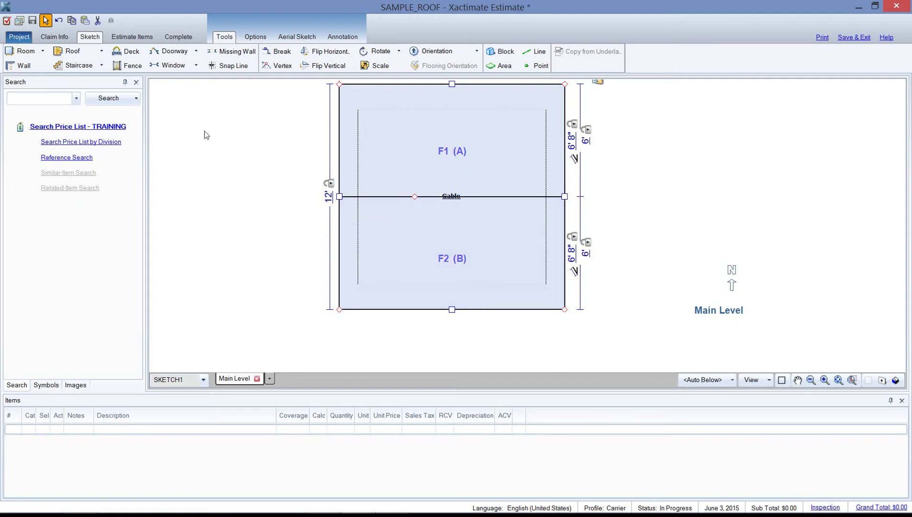
{"action": "left_click", "coordinate": [93, 90]}
{"action": "left_click", "coordinate": [136, 85]}
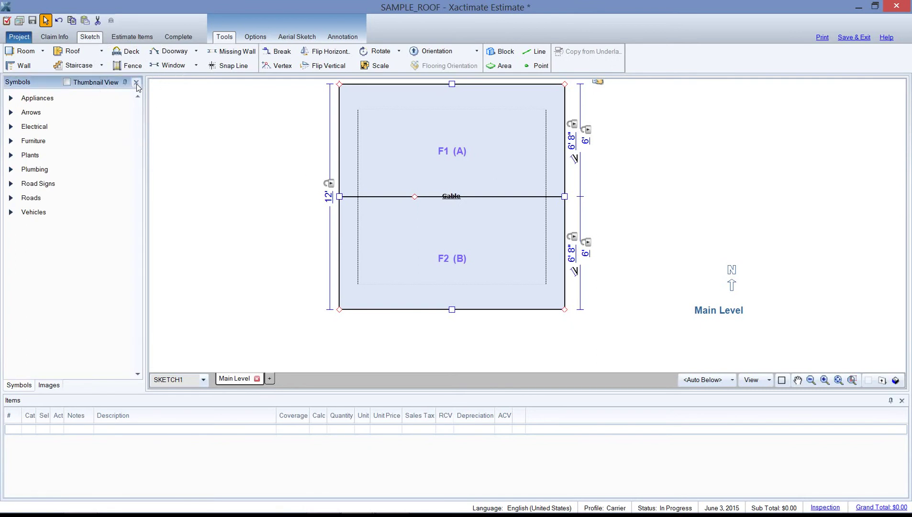
{"action": "left_click", "coordinate": [136, 85]}
{"action": "left_click", "coordinate": [136, 84]}
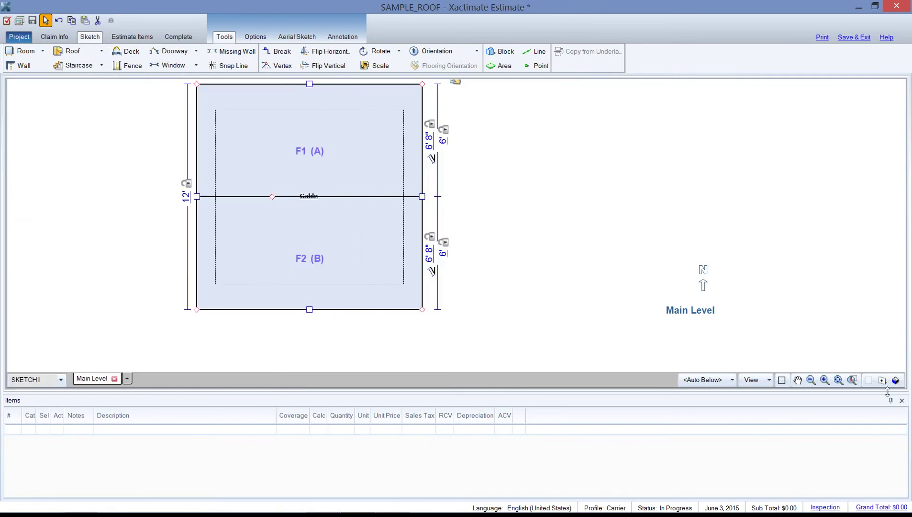
- Close the Items pane to enlarge the sketch area around the gable roof
{"action": "left_click", "coordinate": [902, 400]}
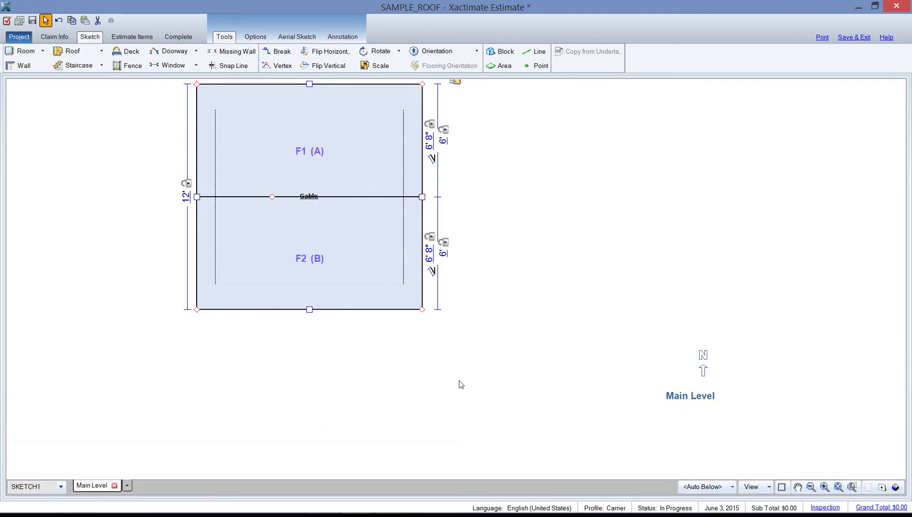
{"action": "left_click_drag", "start_coordinate": [55, 158], "coordinate": [724, 455]}
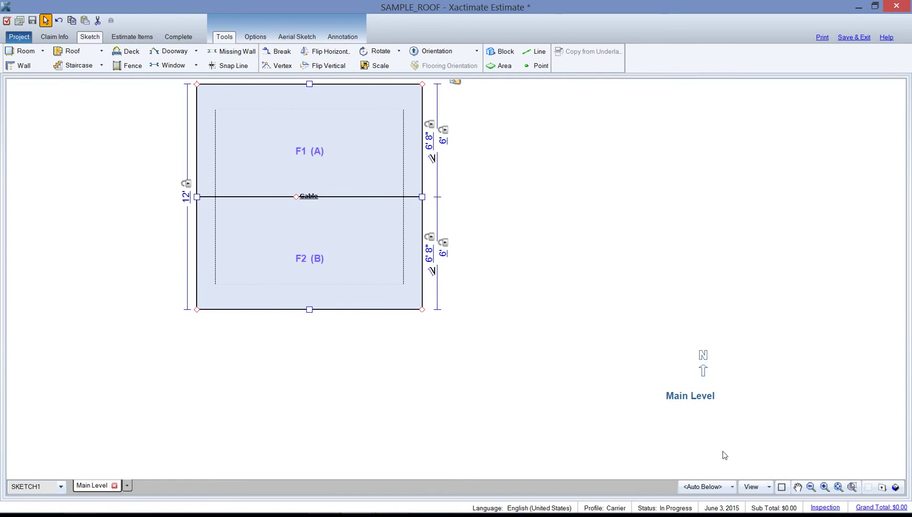
{"action": "scroll", "coordinate": [725, 455], "scroll_direction": "up", "scroll_amount": 1}
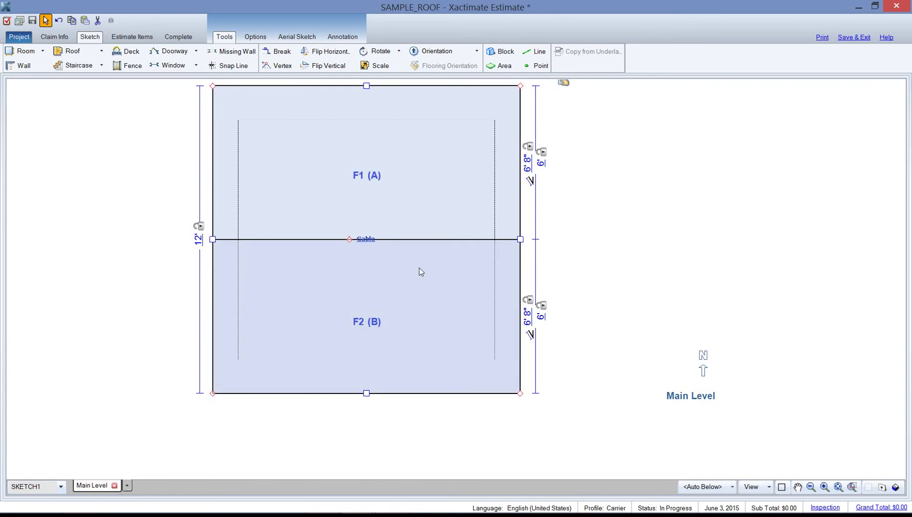
- Try moving the gable roof south in the sketch by its move handle, and undo the move
{"action": "left_click", "coordinate": [378, 86]}
{"action": "left_click", "coordinate": [378, 87]}
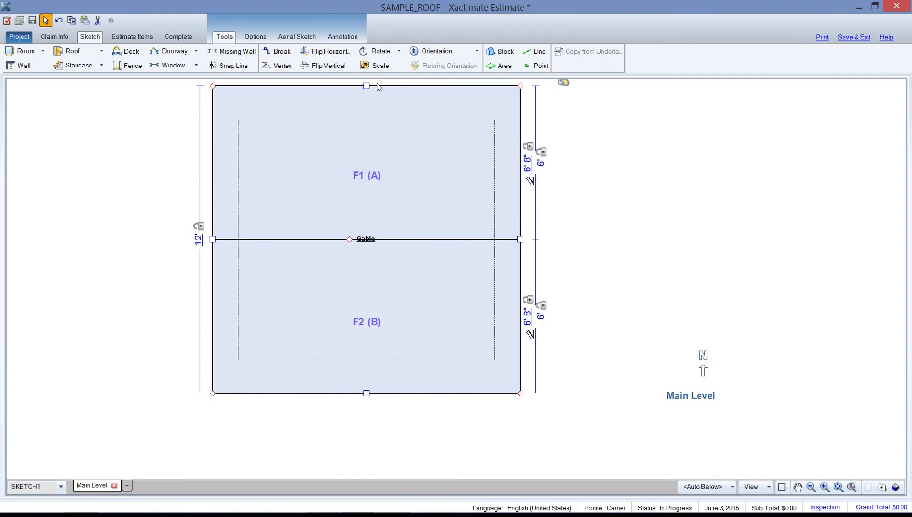
{"action": "left_click", "coordinate": [378, 86]}
{"action": "left_click", "coordinate": [378, 86]}
{"action": "left_click", "coordinate": [378, 86]}
{"action": "left_click", "coordinate": [351, 245]}
{"action": "left_click_drag", "start_coordinate": [352, 246], "coordinate": [370, 302]}
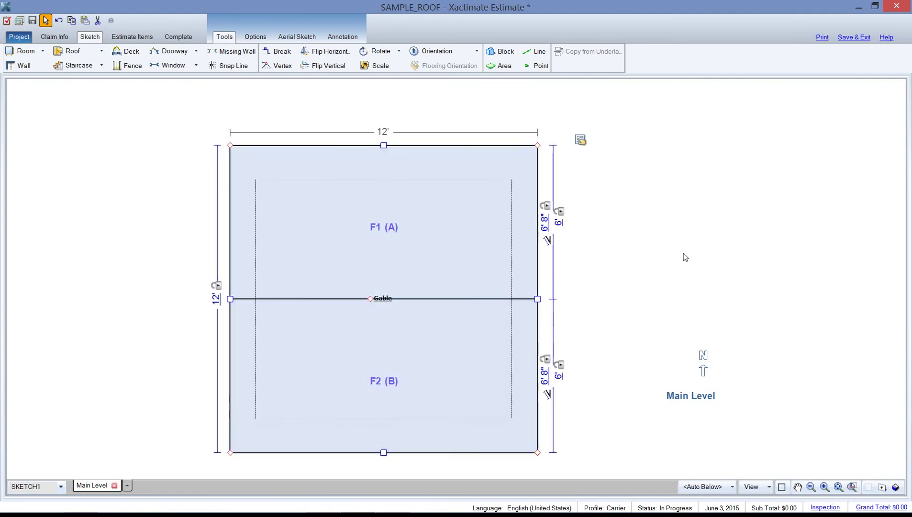
{"action": "key", "text": "ctrl+z"}
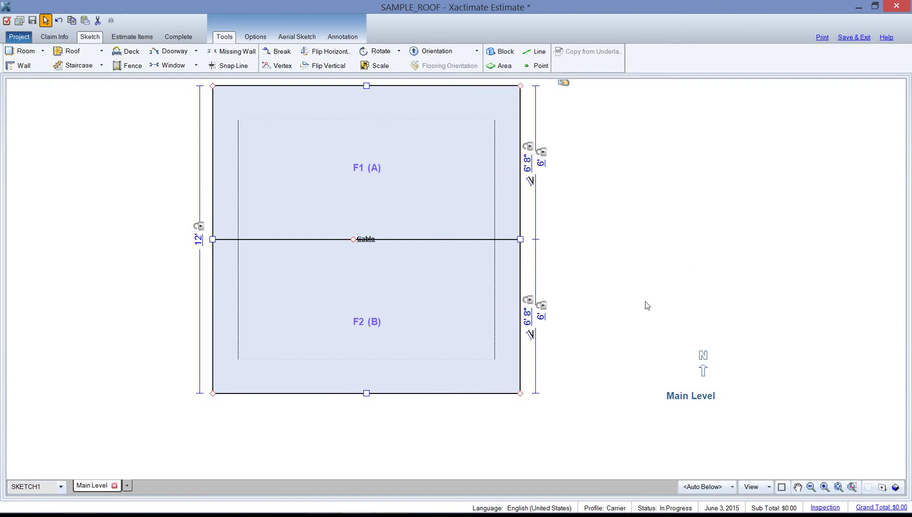
- Move the gable roof west in the sketch by its move handle, leaving free space on its east side
{"action": "key", "text": "space"}
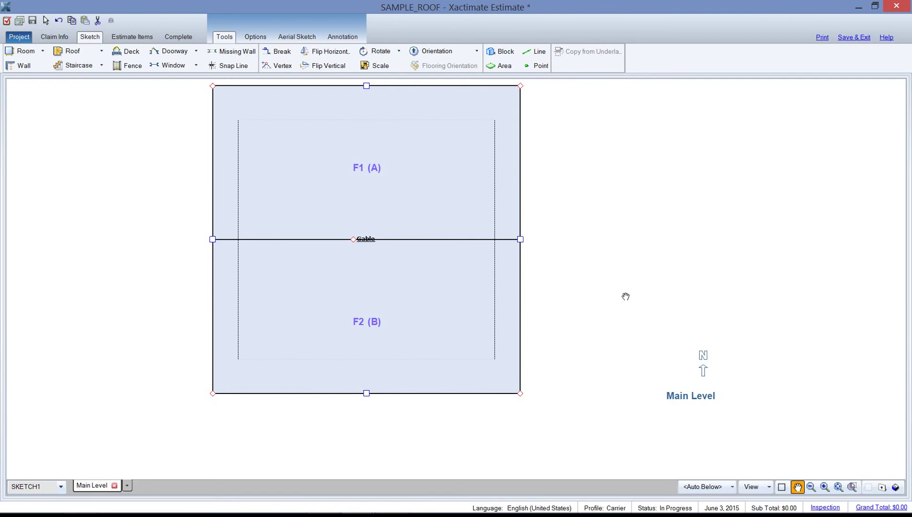
{"action": "left_click", "coordinate": [626, 297]}
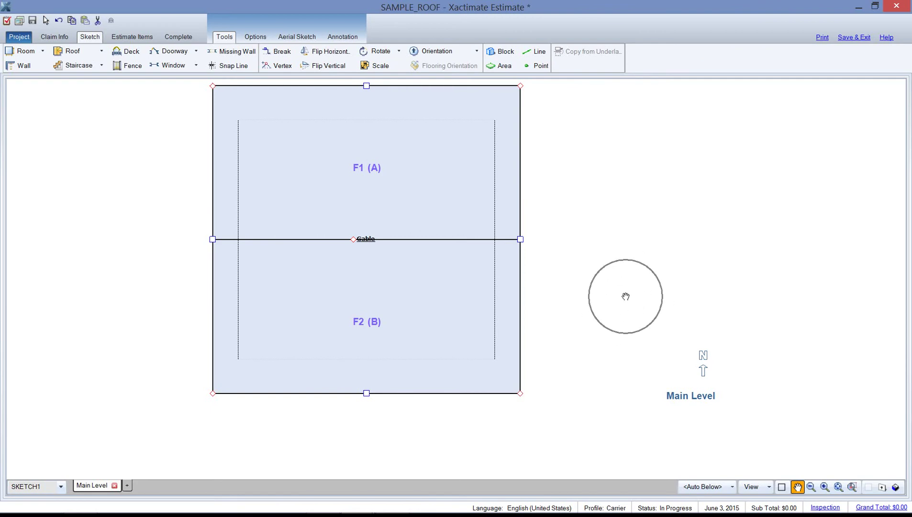
{"action": "mouse_move", "coordinate": [615, 210]}
{"action": "left_mouse_down"}
{"action": "mouse_move", "coordinate": [631, 256]}
{"action": "mouse_move", "coordinate": [682, 270]}
{"action": "mouse_move", "coordinate": [743, 247]}
{"action": "mouse_move", "coordinate": [651, 262]}
{"action": "mouse_move", "coordinate": [556, 252]}
{"action": "mouse_move", "coordinate": [631, 258]}
{"action": "left_mouse_up"}
{"action": "key", "text": "Escape"}
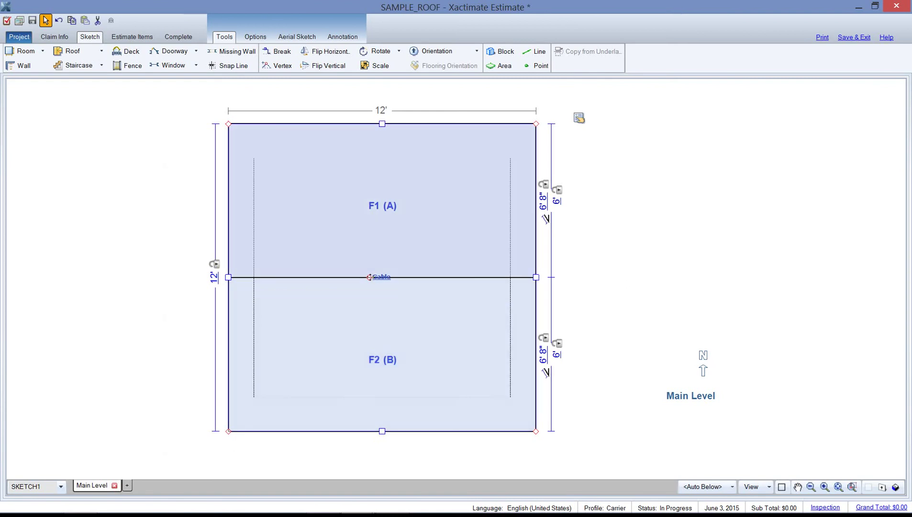
{"action": "left_click_drag", "start_coordinate": [369, 277], "coordinate": [237, 278]}
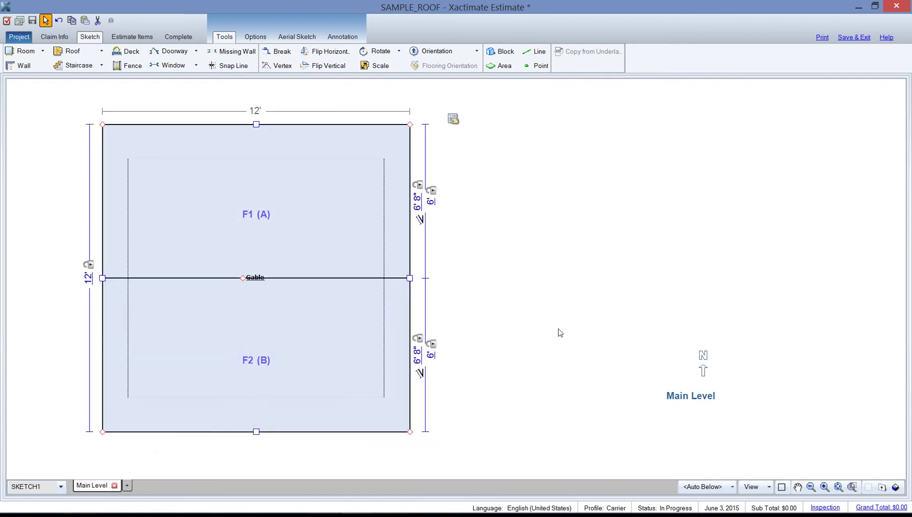
{"action": "key", "text": "space"}
{"action": "mouse_move", "coordinate": [498, 279]}
{"action": "left_mouse_down"}
{"action": "mouse_move", "coordinate": [546, 299]}
{"action": "mouse_move", "coordinate": [617, 297]}
{"action": "mouse_move", "coordinate": [549, 284]}
{"action": "mouse_move", "coordinate": [562, 290]}
{"action": "left_mouse_up"}
{"action": "right_click", "coordinate": [557, 302]}
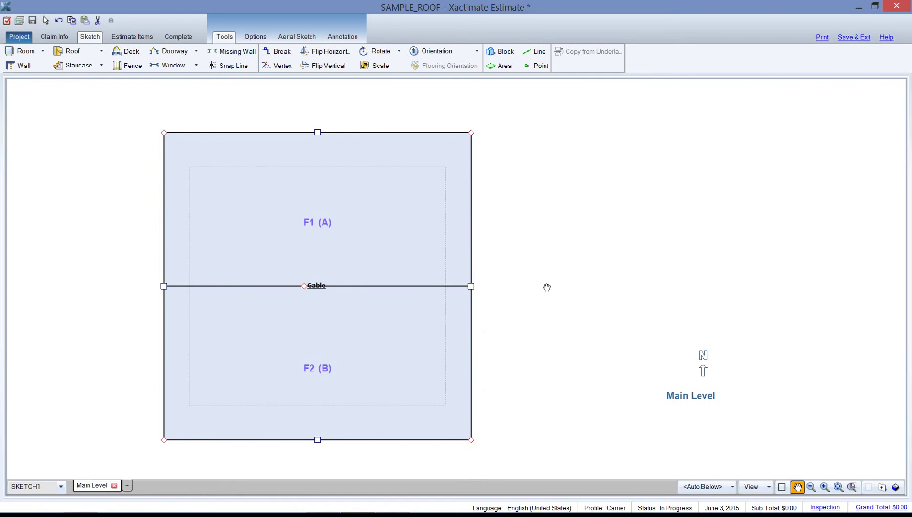
{"action": "left_click", "coordinate": [319, 299]}
{"action": "mouse_move", "coordinate": [606, 310]}
{"action": "left_mouse_down"}
{"action": "mouse_move", "coordinate": [570, 230]}
{"action": "mouse_move", "coordinate": [662, 238]}
{"action": "mouse_move", "coordinate": [459, 251]}
{"action": "left_mouse_up"}
{"action": "mouse_move", "coordinate": [521, 275]}
{"action": "left_mouse_down"}
{"action": "mouse_move", "coordinate": [555, 328]}
{"action": "mouse_move", "coordinate": [588, 352]}
{"action": "left_mouse_up"}
{"action": "key", "text": "Escape"}
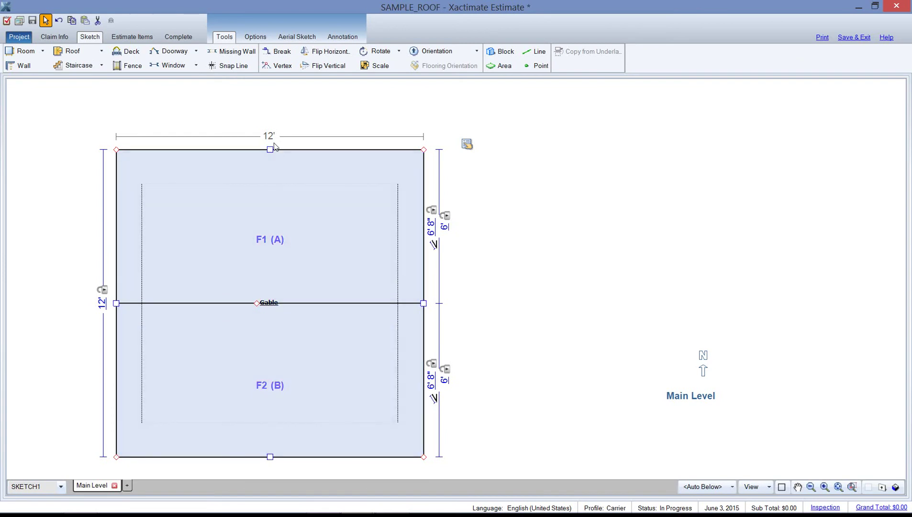
- Set the gable roof's length along the ridge to 20', extending it from its east end
{"action": "left_click", "coordinate": [271, 149]}
{"action": "left_click", "coordinate": [270, 149]}
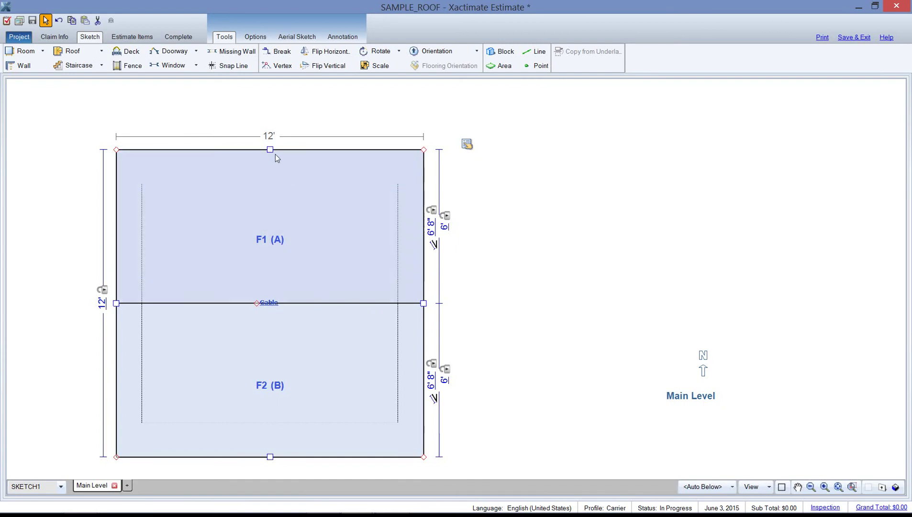
{"action": "left_click", "coordinate": [270, 150]}
{"action": "left_click", "coordinate": [424, 302]}
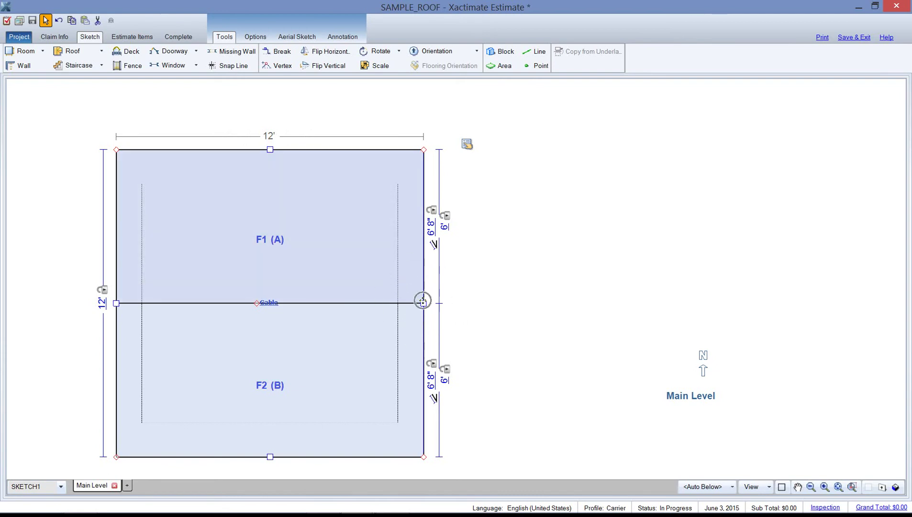
{"action": "left_click", "coordinate": [423, 303]}
{"action": "left_click", "coordinate": [423, 302]}
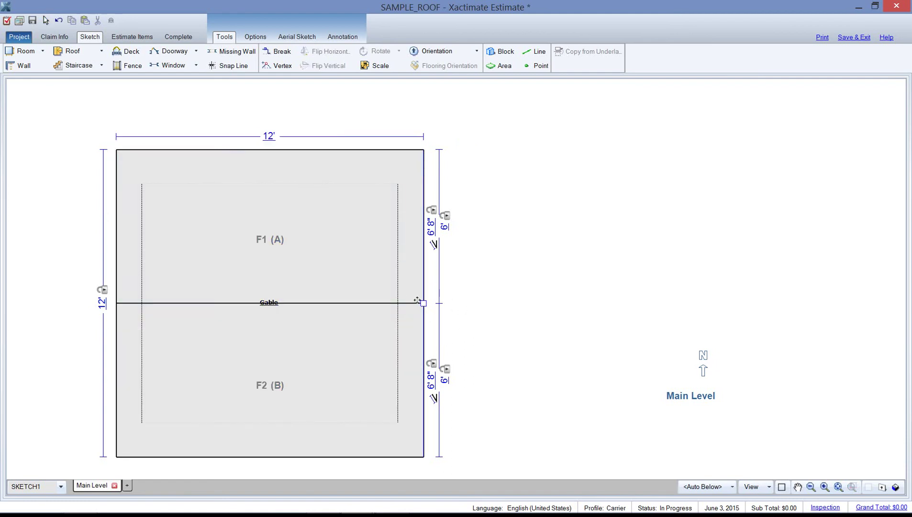
{"action": "left_click", "coordinate": [272, 143]}
{"action": "left_click", "coordinate": [271, 144]}
{"action": "left_click", "coordinate": [271, 144]}
{"action": "left_click", "coordinate": [271, 144]}
{"action": "left_click", "coordinate": [271, 144]}
{"action": "left_click", "coordinate": [272, 143]}
{"action": "double_click", "coordinate": [272, 144]}
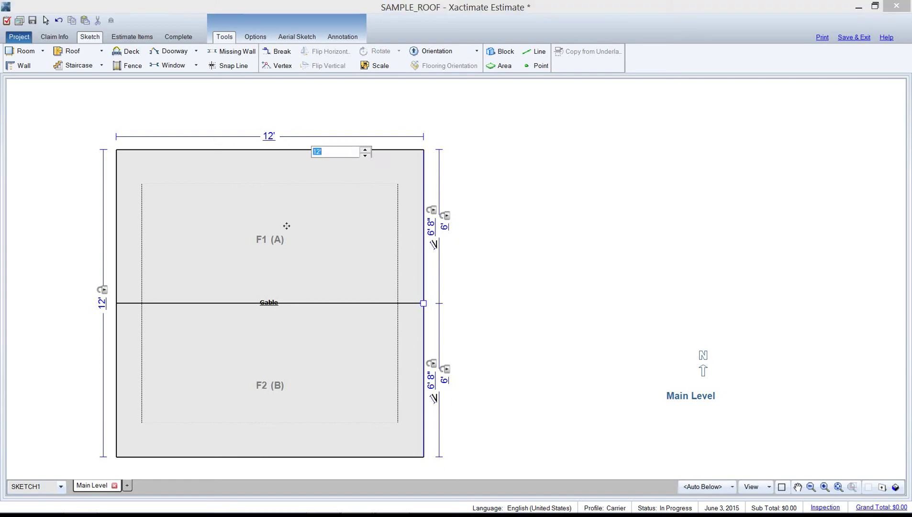
{"action": "type", "text": "20"}
{"action": "key", "text": "Return"}
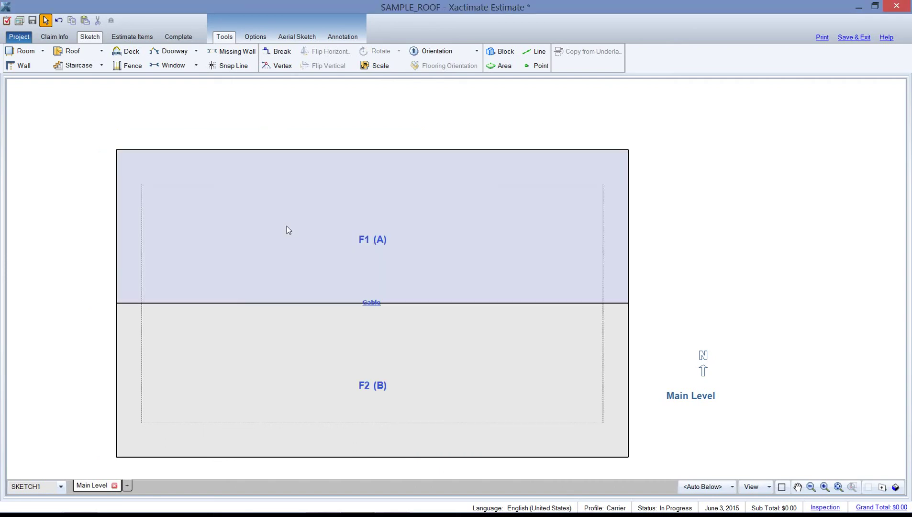
- Set the gable roof's overall width to 14' 6", extending it from its north edge
{"action": "left_click", "coordinate": [334, 282]}
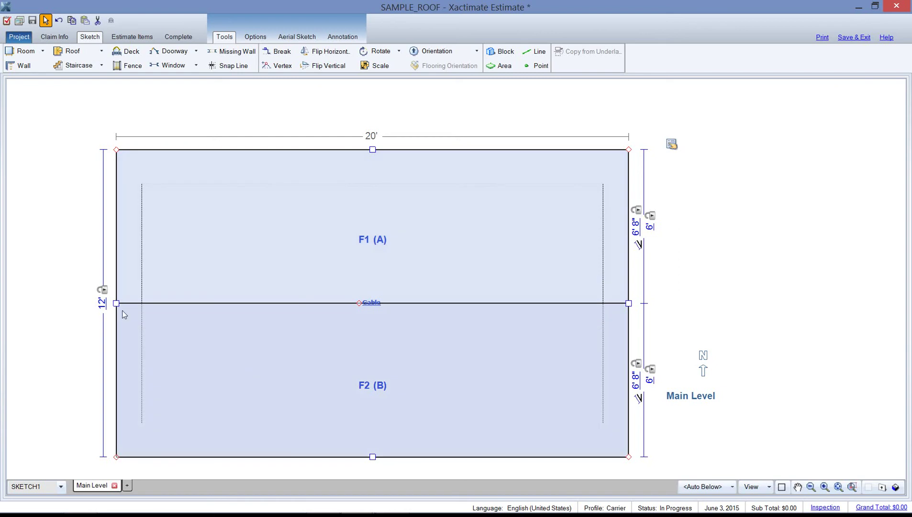
{"action": "left_click", "coordinate": [104, 310]}
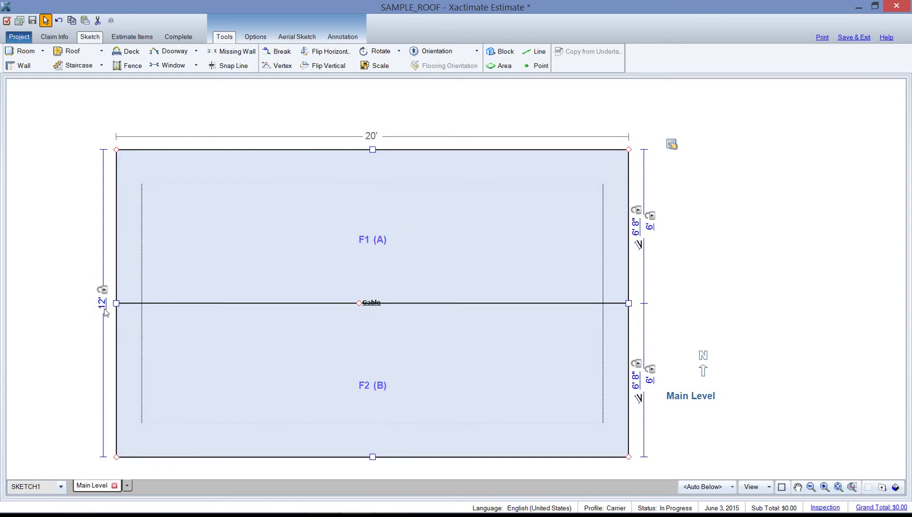
{"action": "left_click", "coordinate": [116, 303]}
{"action": "left_click", "coordinate": [372, 150]}
{"action": "left_click", "coordinate": [372, 149]}
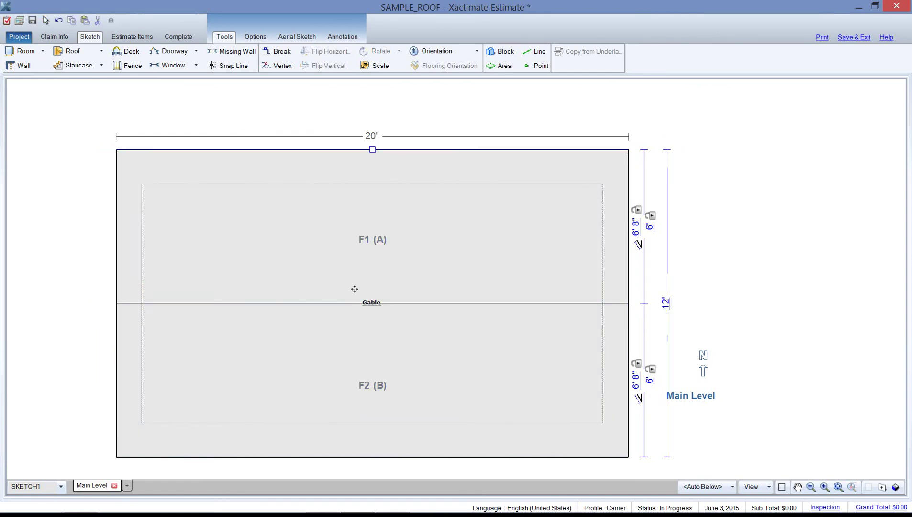
{"action": "left_click", "coordinate": [665, 307]}
{"action": "type", "text": "14'6"}
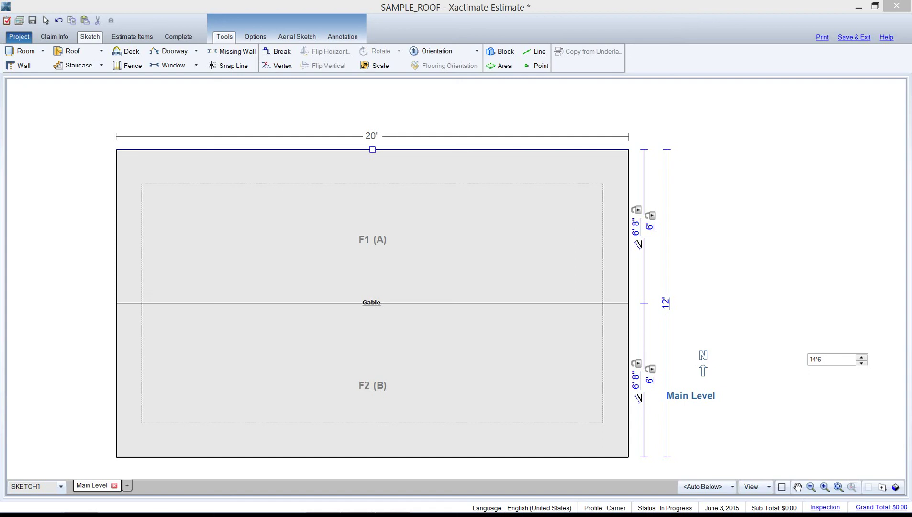
{"action": "type", "text": "\""}
{"action": "key", "text": "BackSpace"}
{"action": "key", "text": "BackSpace"}
{"action": "type", "text": "."}
{"action": "key", "text": "BackSpace"}
{"action": "key", "text": "BackSpace"}
{"action": "type", "text": "'6"}
{"action": "left_click", "coordinate": [764, 362]}
{"action": "left_click", "coordinate": [491, 295]}
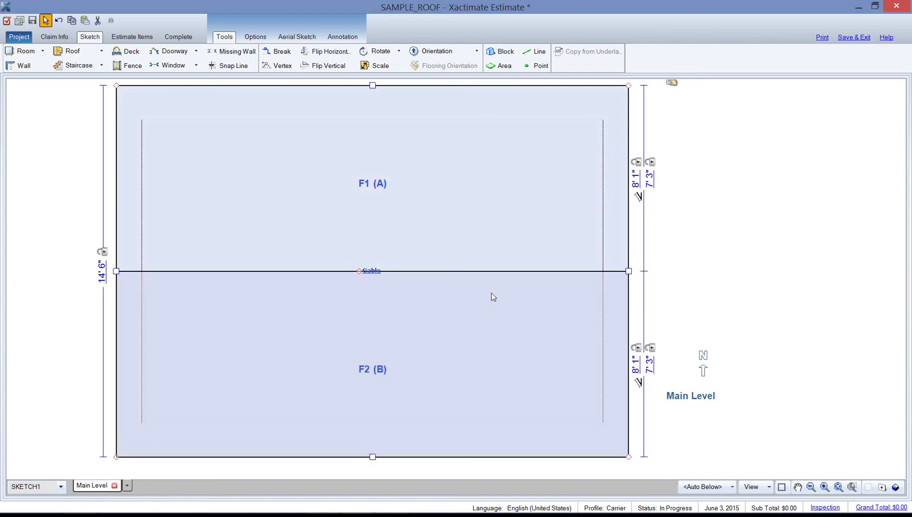
- Compare the sketched roof's length, width and slope dimensions with the drawing in the Basic Roof Sketching PDF
{"action": "scroll", "coordinate": [492, 293], "scroll_direction": "down", "scroll_amount": 1}
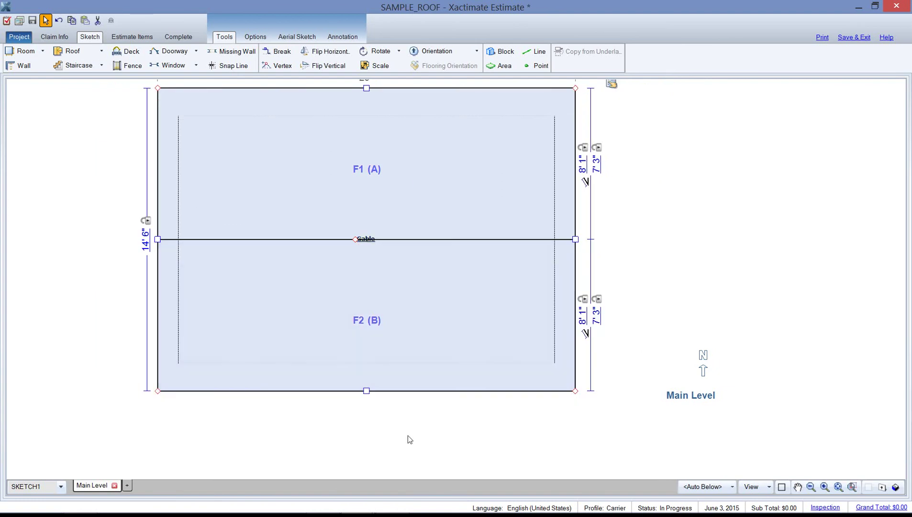
{"action": "left_click_drag", "start_coordinate": [335, 427], "coordinate": [354, 474]}
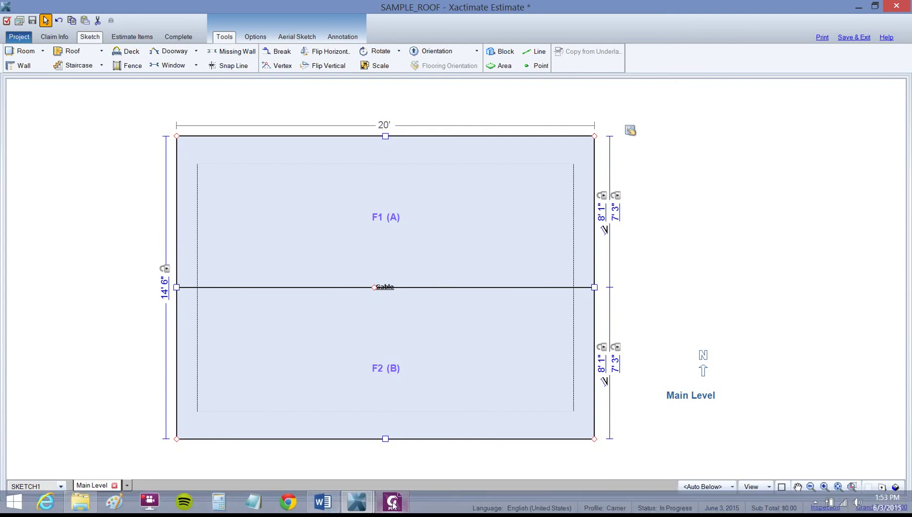
{"action": "left_click", "coordinate": [392, 501]}
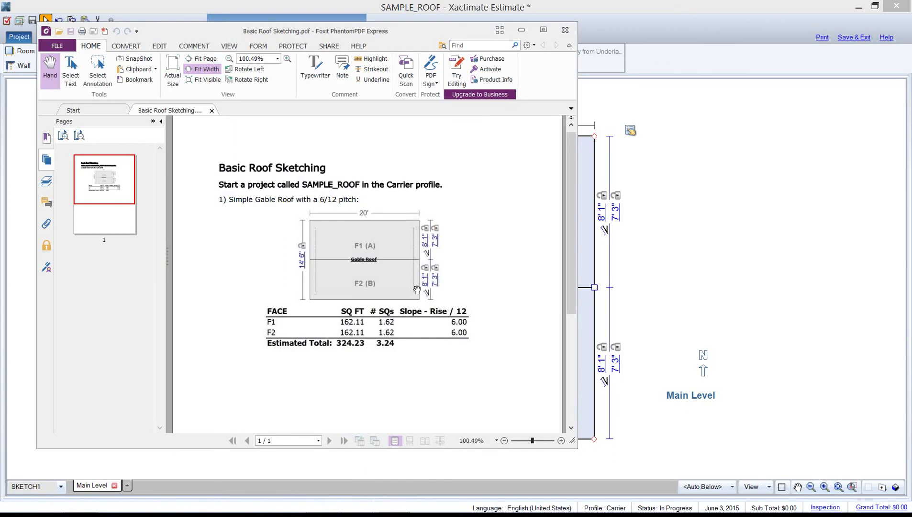
{"action": "left_click", "coordinate": [620, 220]}
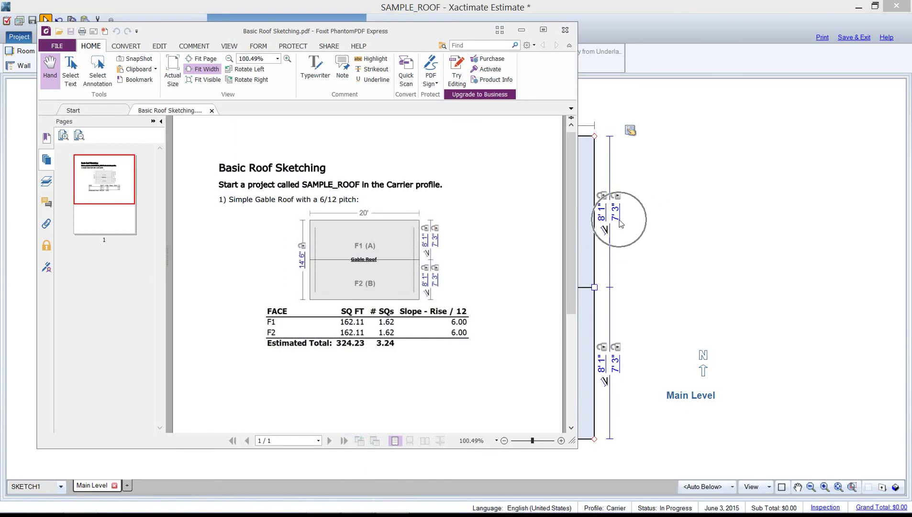
{"action": "key", "text": "alt+Tab"}
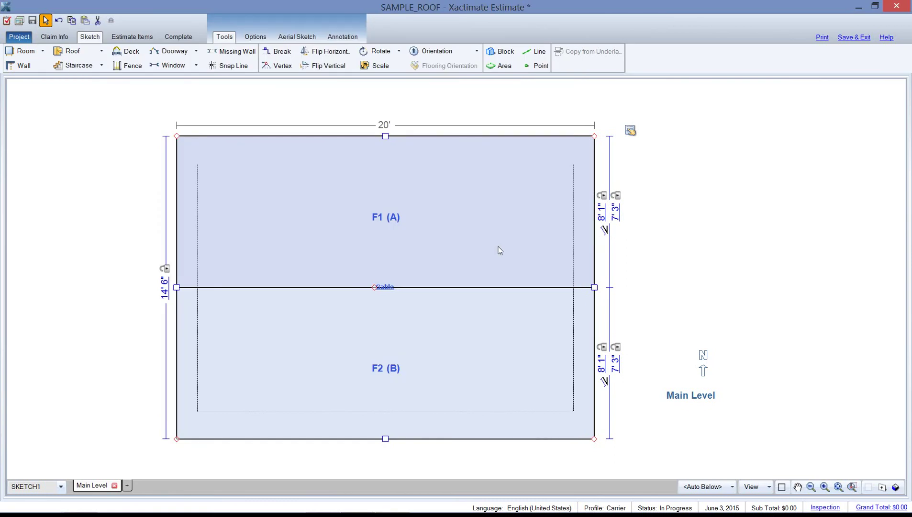
{"action": "left_click", "coordinate": [619, 222]}
{"action": "left_click", "coordinate": [620, 224]}
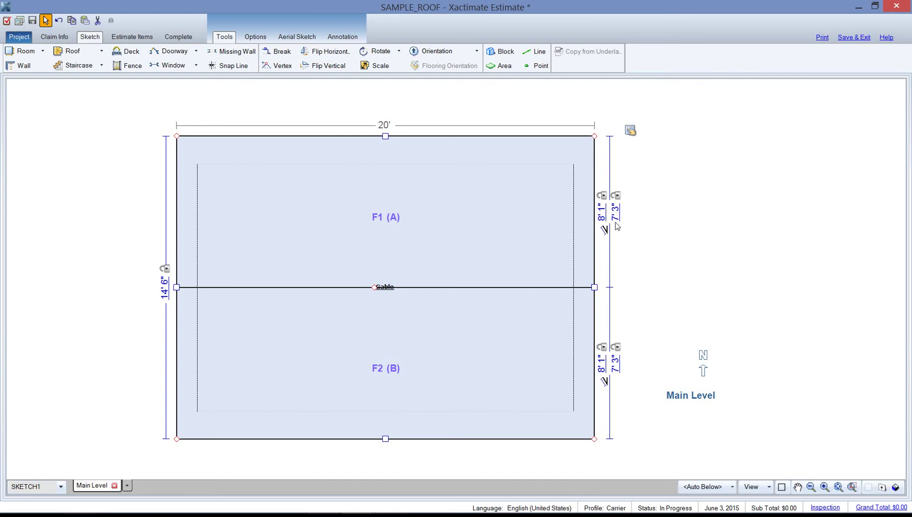
{"action": "left_click", "coordinate": [618, 226]}
- View the gable roof in 3D, examine its slopes, gable end and underside, and return to the plan view
{"action": "left_click", "coordinate": [198, 86]}
{"action": "left_click", "coordinate": [423, 296]}
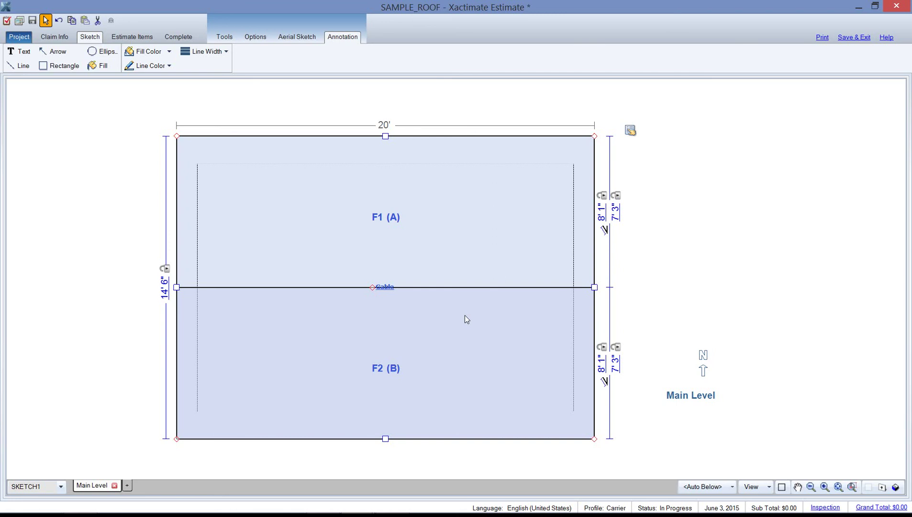
{"action": "key", "text": "F12"}
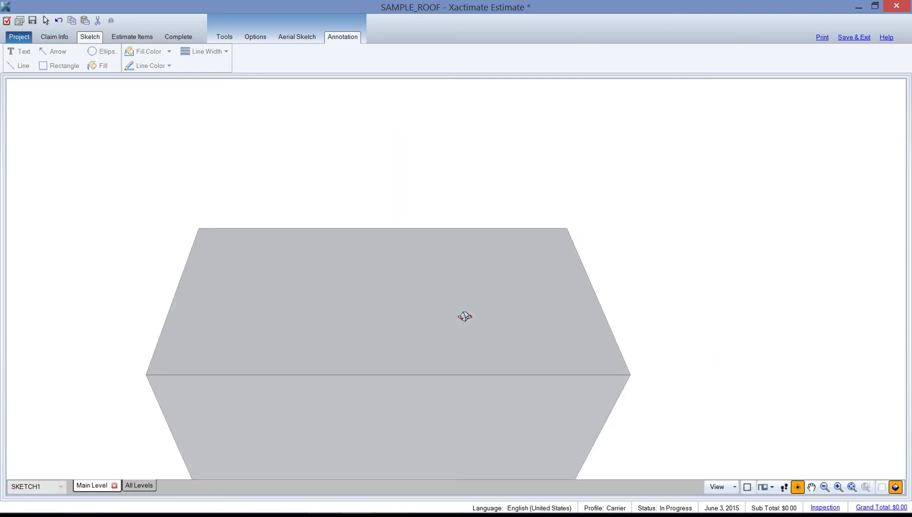
{"action": "left_click_drag", "start_coordinate": [465, 317], "coordinate": [520, 406]}
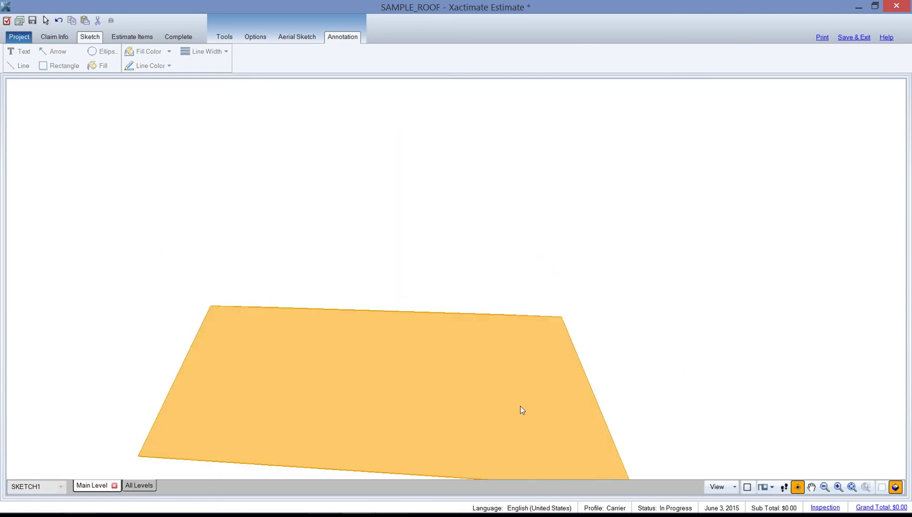
{"action": "left_click_drag", "start_coordinate": [623, 370], "coordinate": [531, 375]}
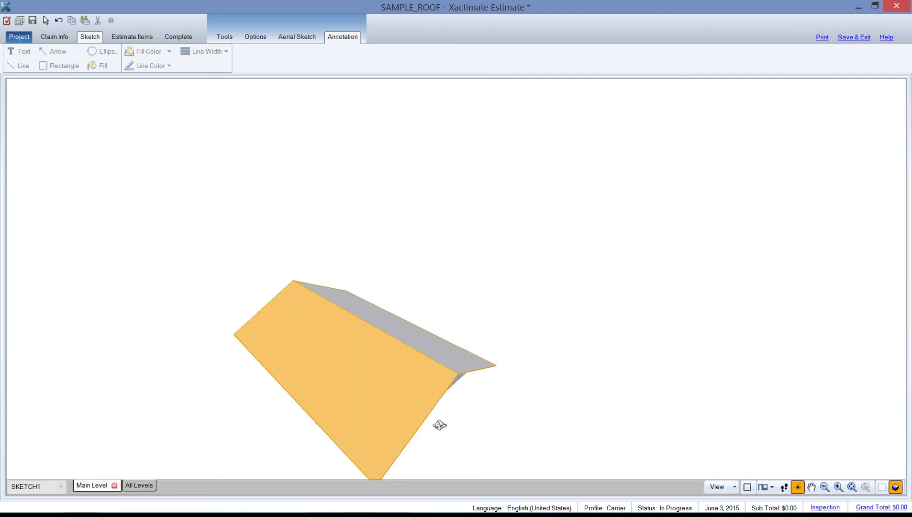
{"action": "left_click_drag", "start_coordinate": [471, 423], "coordinate": [536, 429]}
{"action": "left_click_drag", "start_coordinate": [401, 447], "coordinate": [487, 193]}
{"action": "left_click_drag", "start_coordinate": [556, 365], "coordinate": [492, 383]}
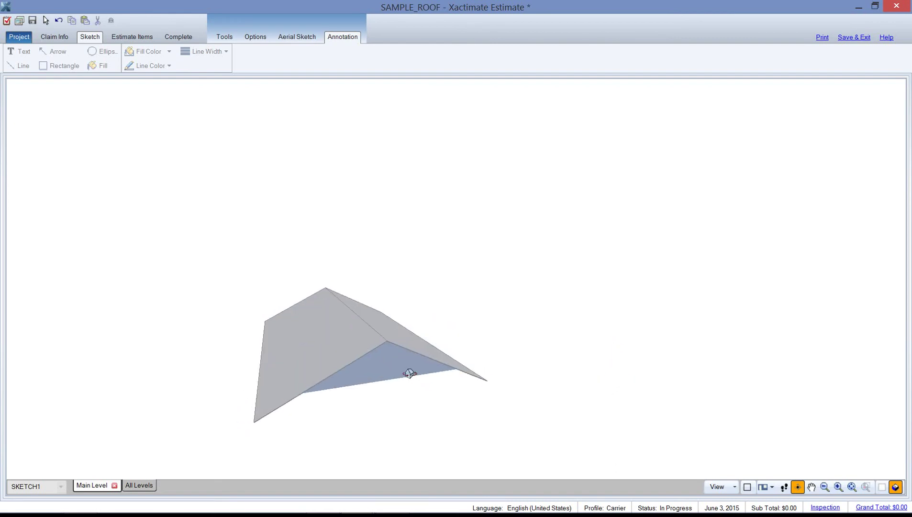
{"action": "left_click_drag", "start_coordinate": [430, 416], "coordinate": [461, 430]}
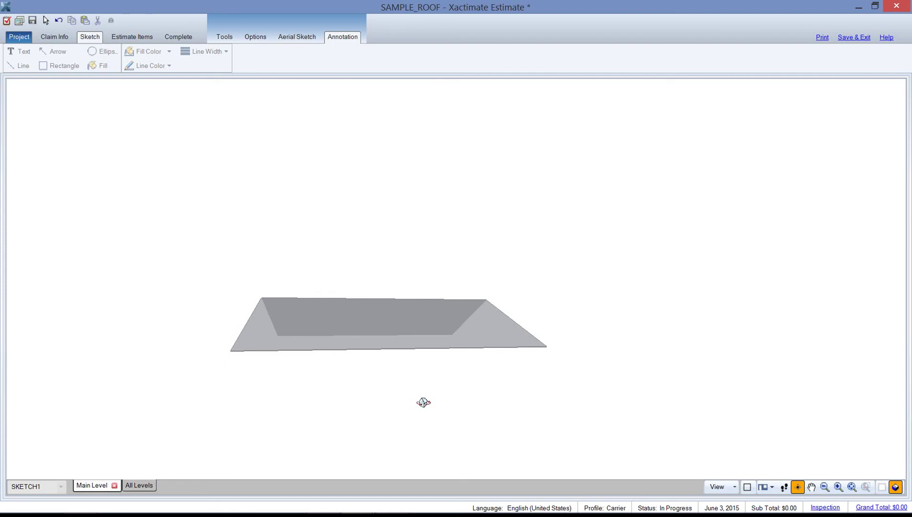
{"action": "key", "text": "Escape"}
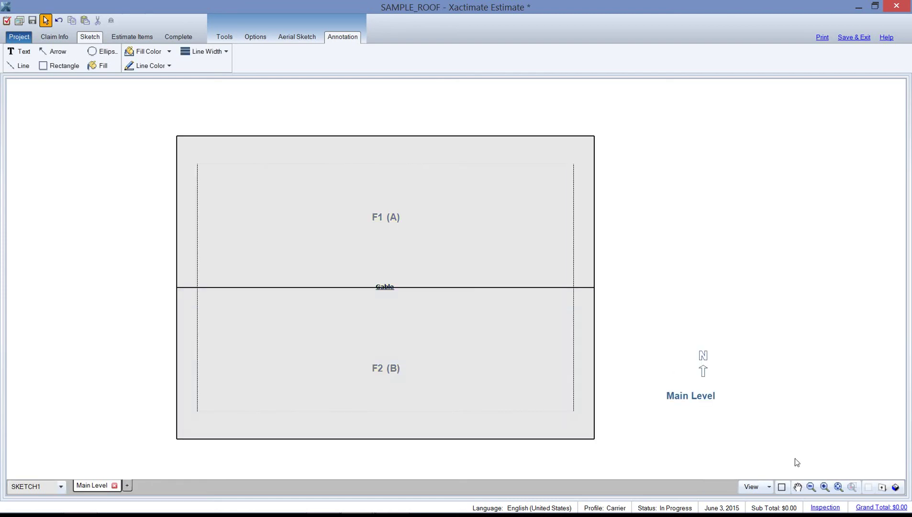
- Open the elevation of the east gable-end wall, review its roof wall properties, and return to the plan view
{"action": "left_click", "coordinate": [882, 487]}
{"action": "double_click", "coordinate": [576, 276]}
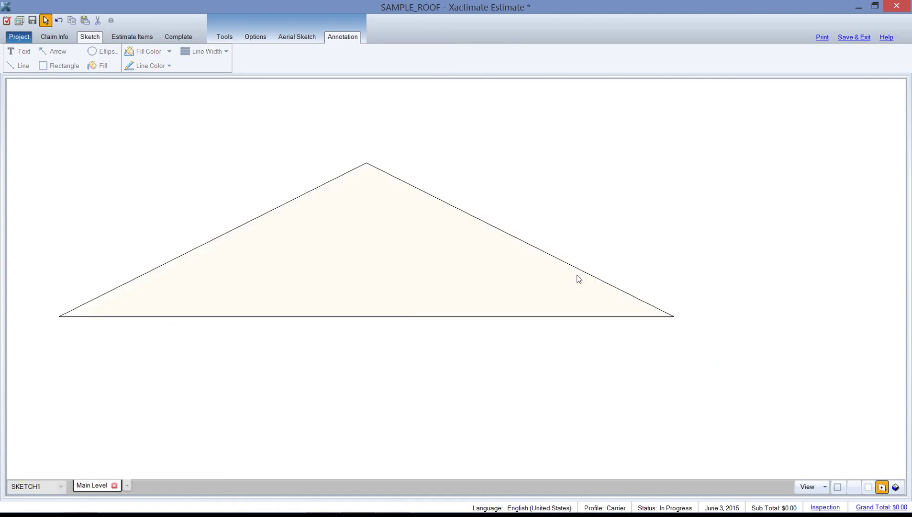
{"action": "left_click", "coordinate": [372, 268]}
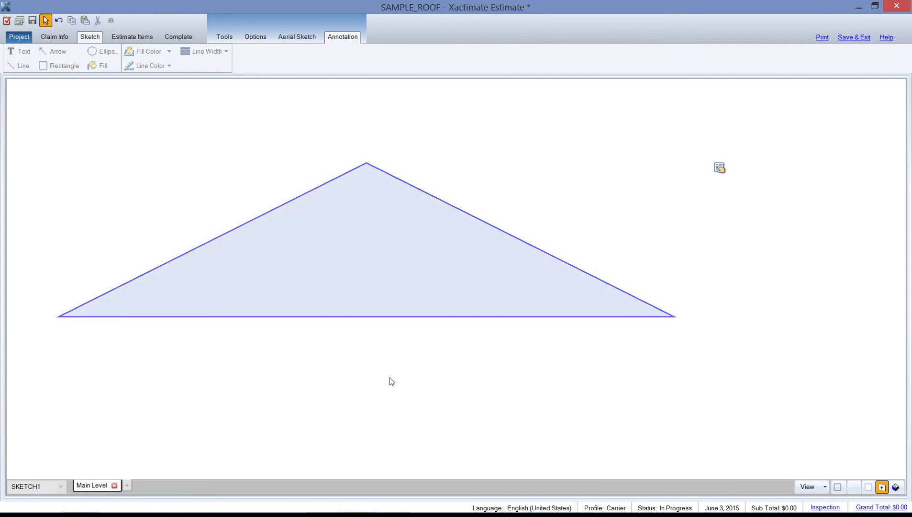
{"action": "left_click", "coordinate": [720, 168]}
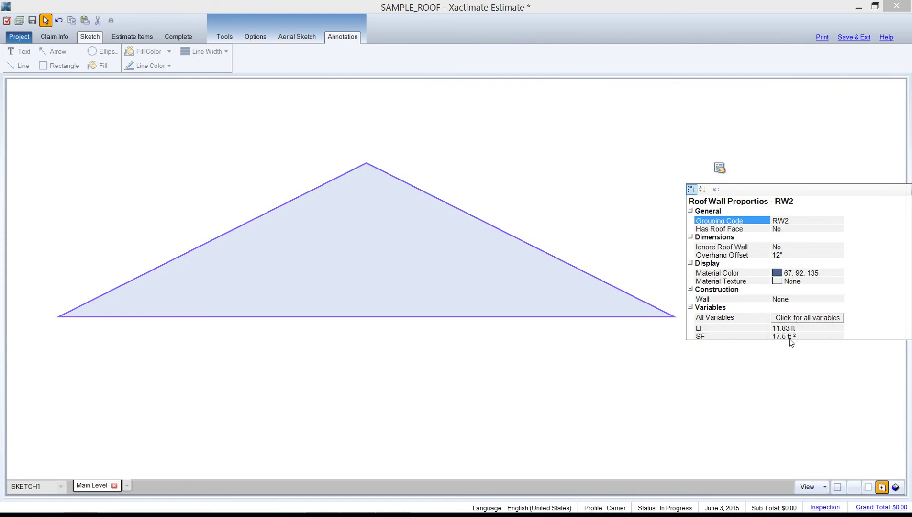
{"action": "left_click", "coordinate": [544, 217]}
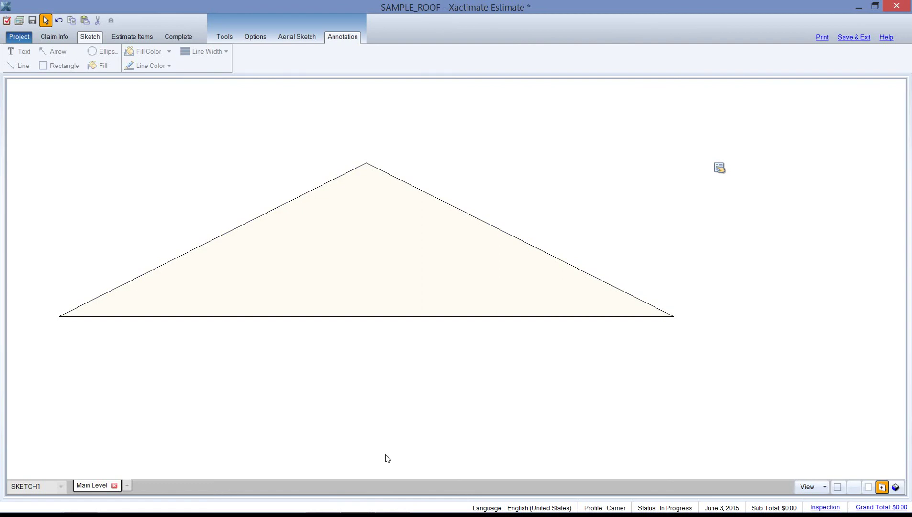
{"action": "key", "text": "Escape"}
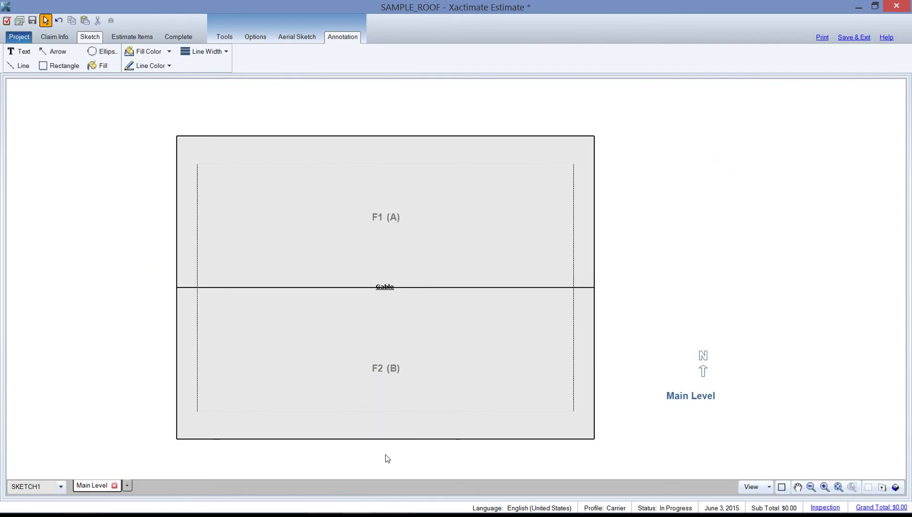